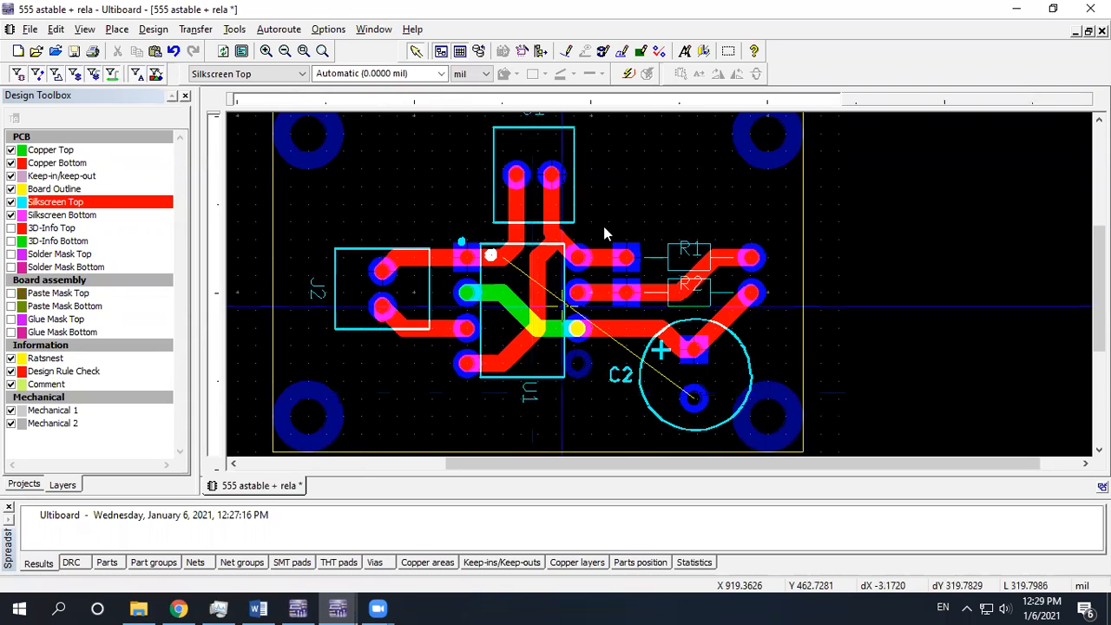
Examine the silkscreen reference labels and their orientation across the 555 astable board layout.
middle_click_drag(625, 197, 611, 217)
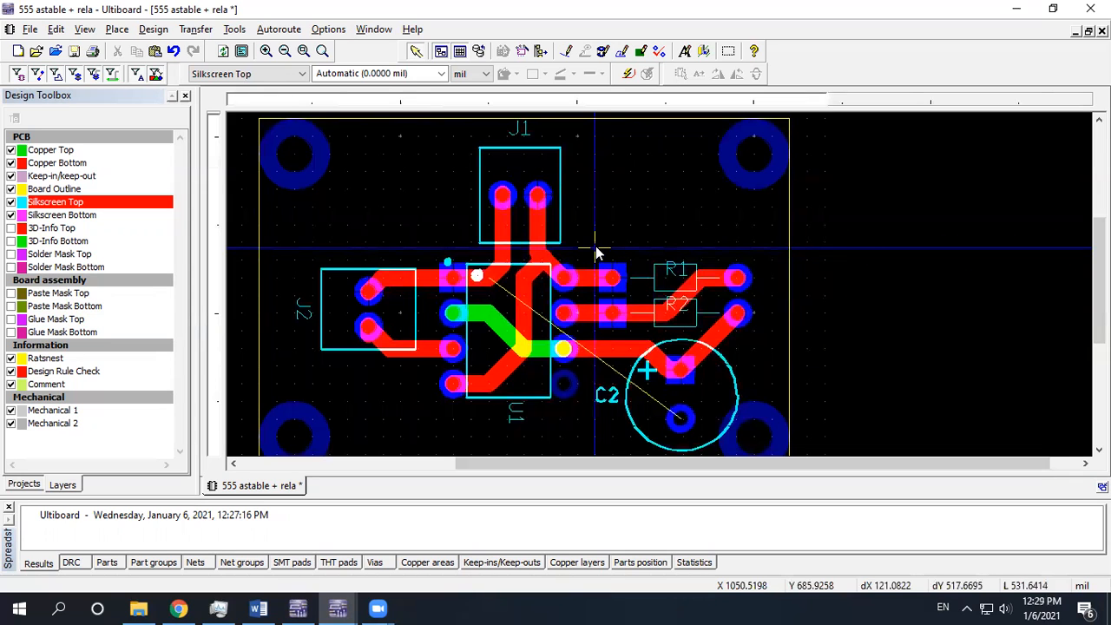
scroll(586, 303, "down", 2)
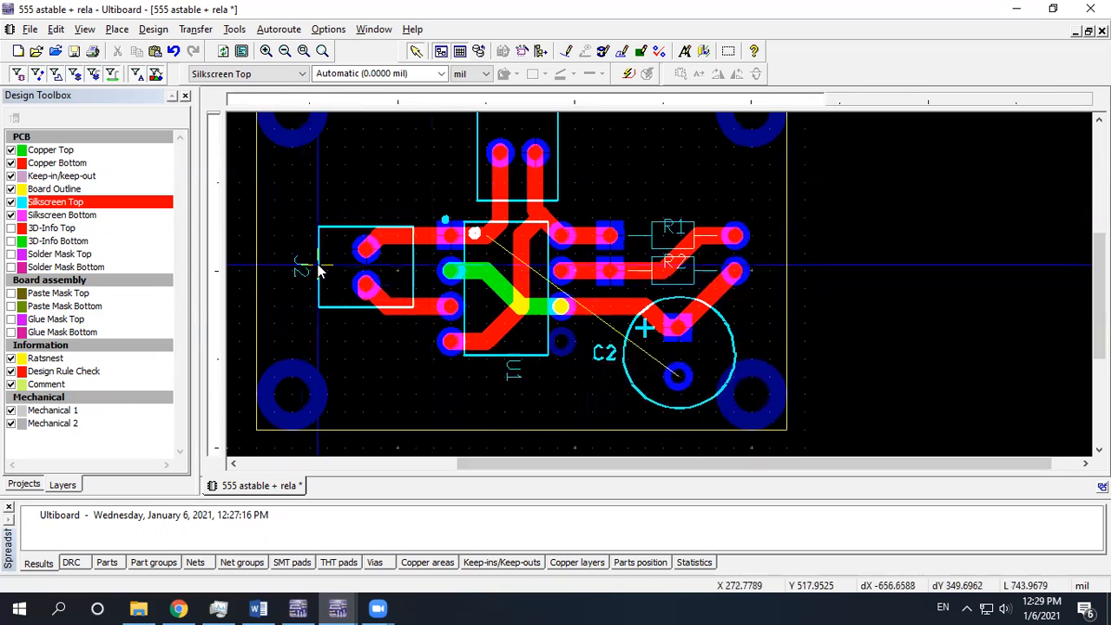
scroll(304, 270, "up", 3)
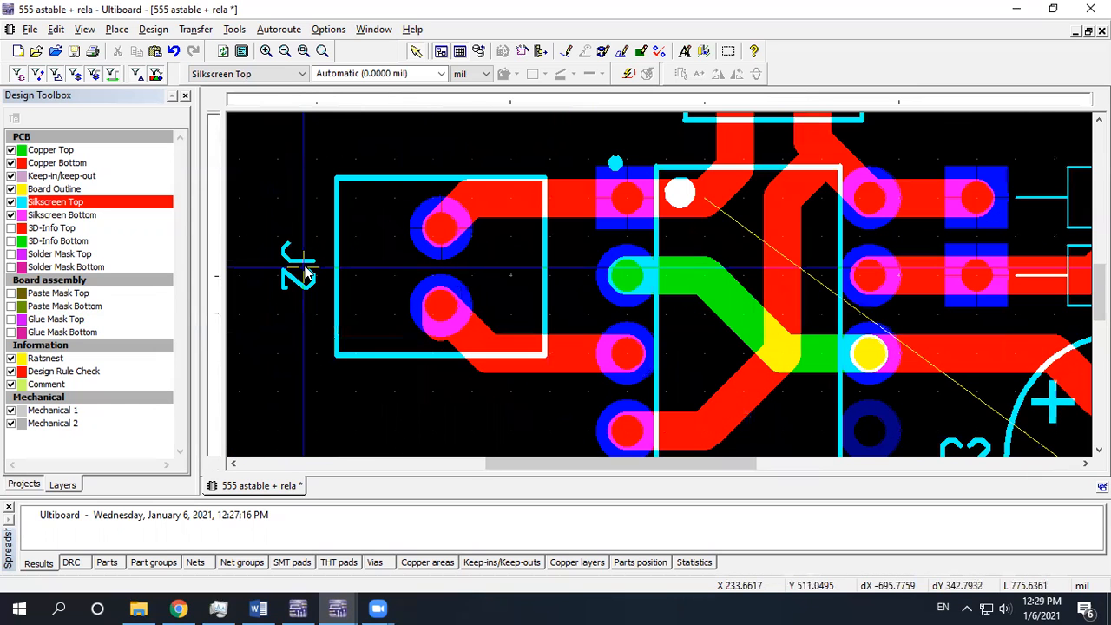
scroll(304, 271, "down", 4)
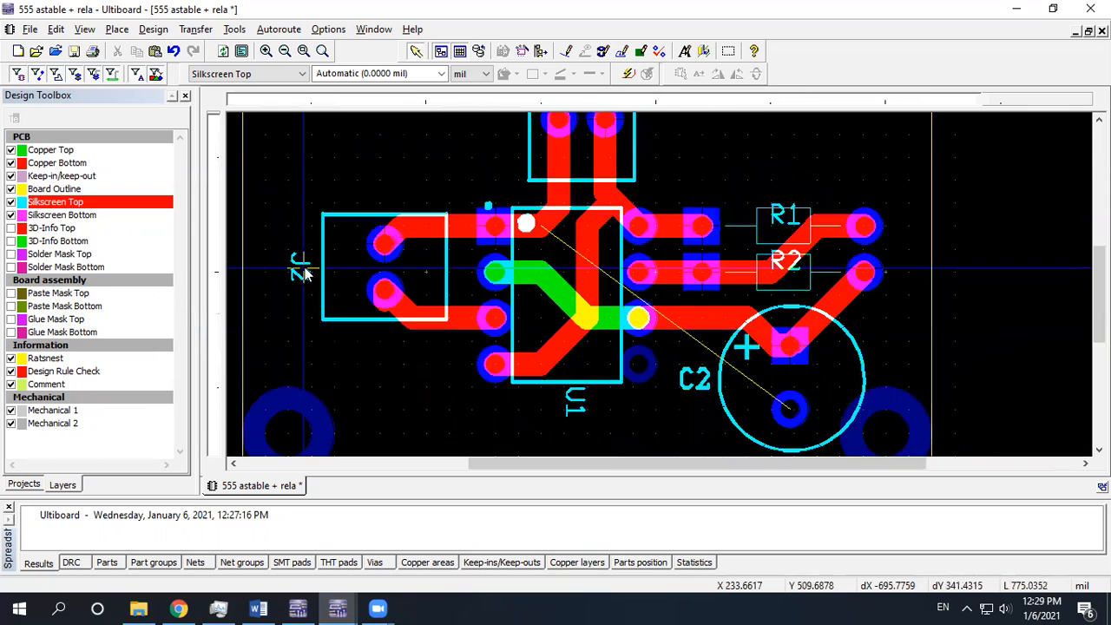
scroll(535, 356, "up", 1)
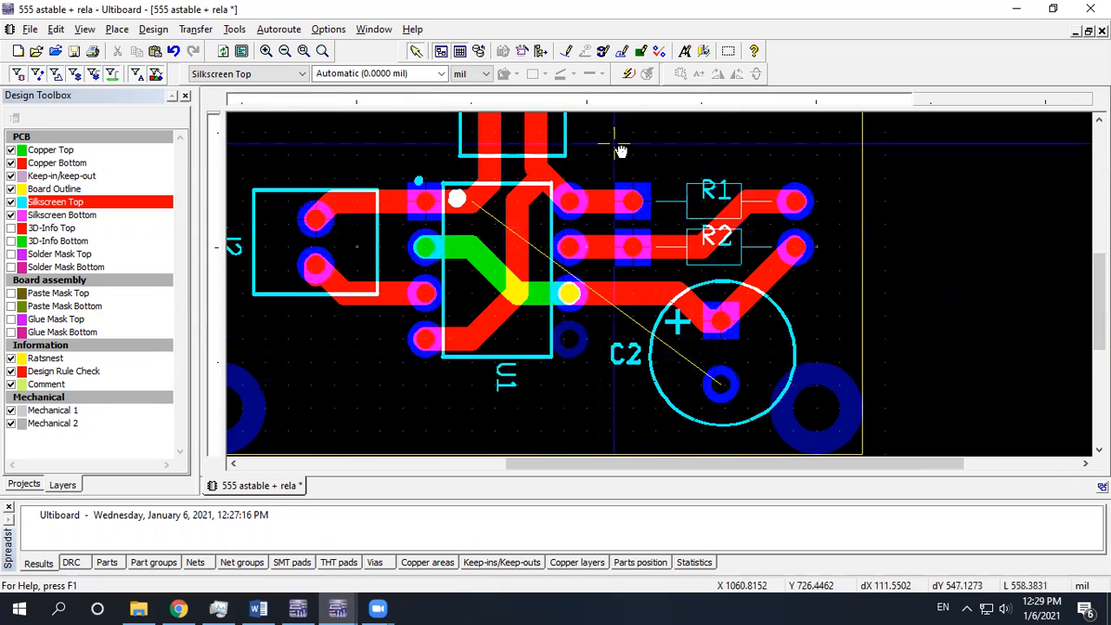
middle_click_drag(619, 148, 647, 285)
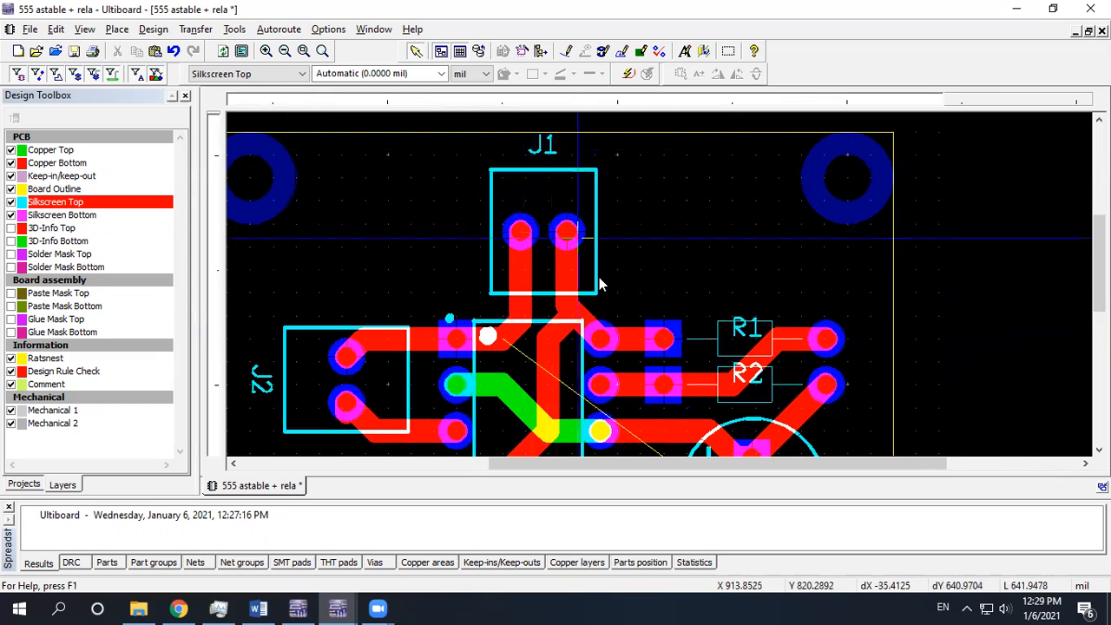
scroll(612, 315, "down", 2)
middle_click_drag(621, 328, 581, 256)
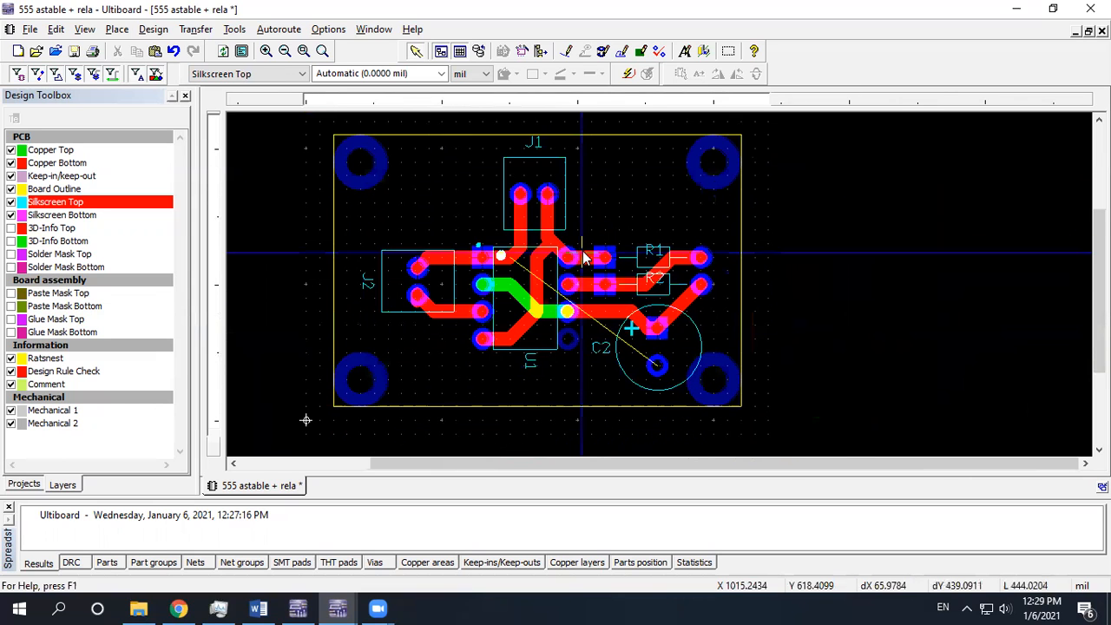
left_click(534, 362)
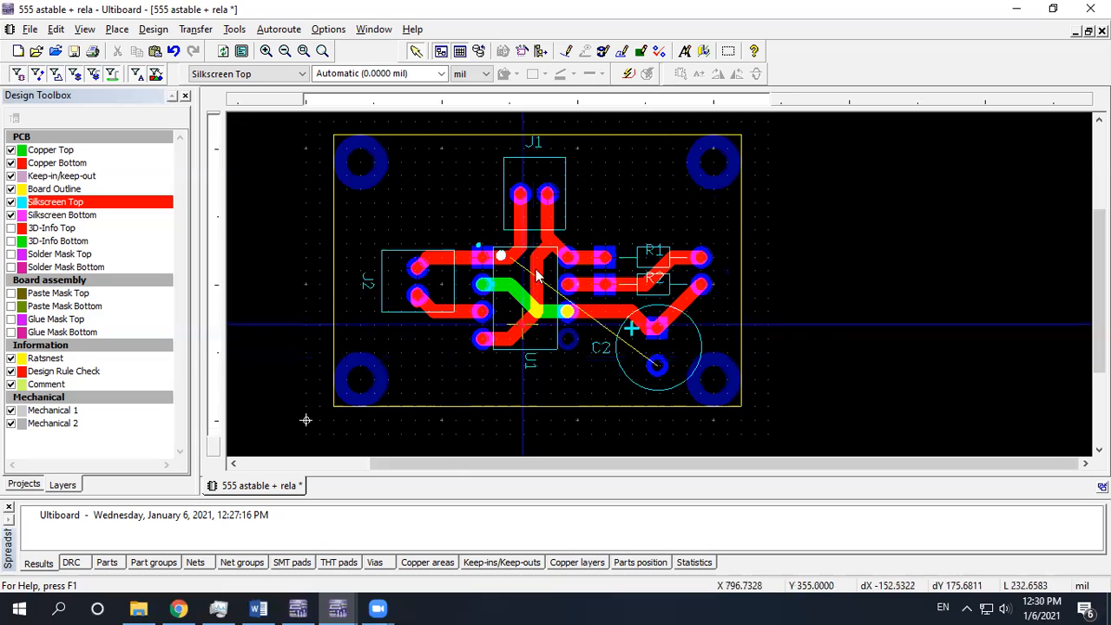
Inspect the board's components and silkscreen labels from several angles in the 3D view, and return to the layout.
left_click(704, 52)
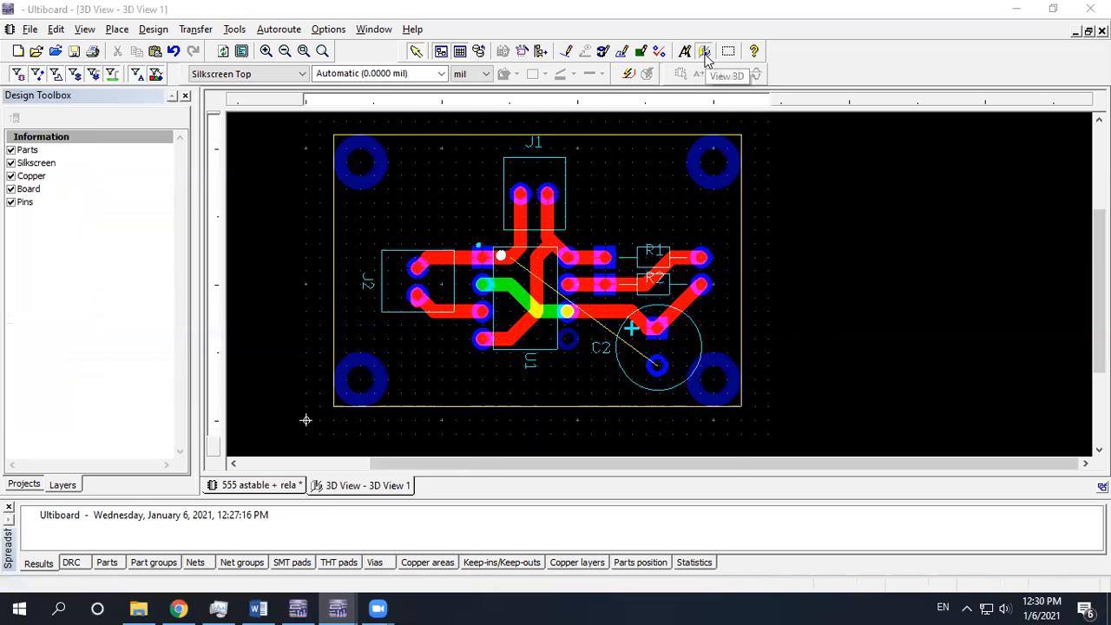
left_click(657, 346)
left_click_drag(601, 221, 661, 364)
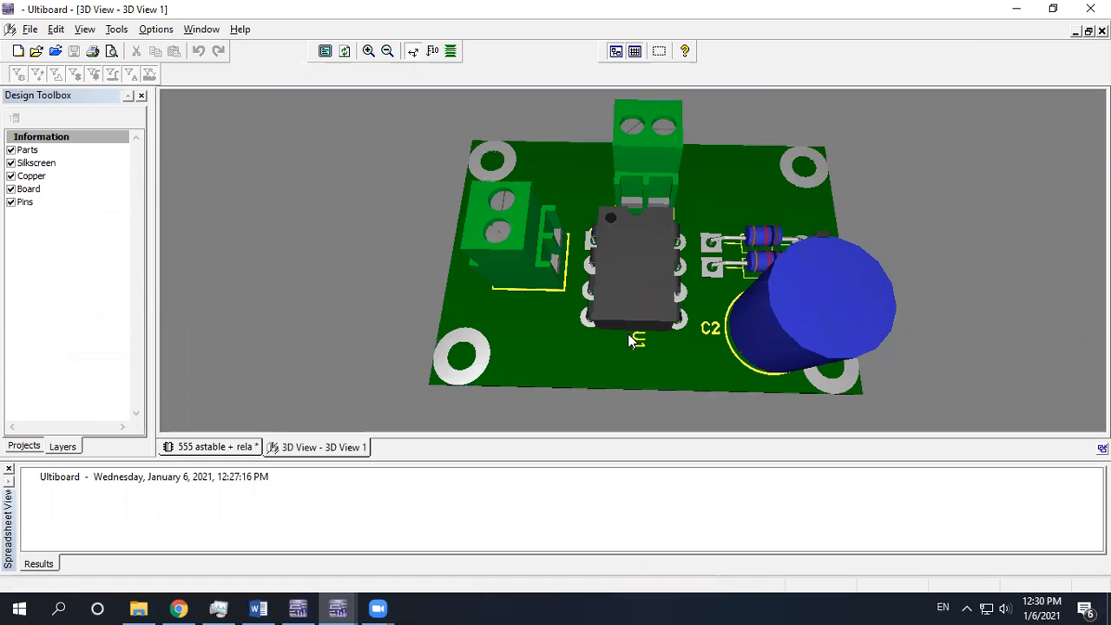
left_click_drag(527, 314, 655, 230)
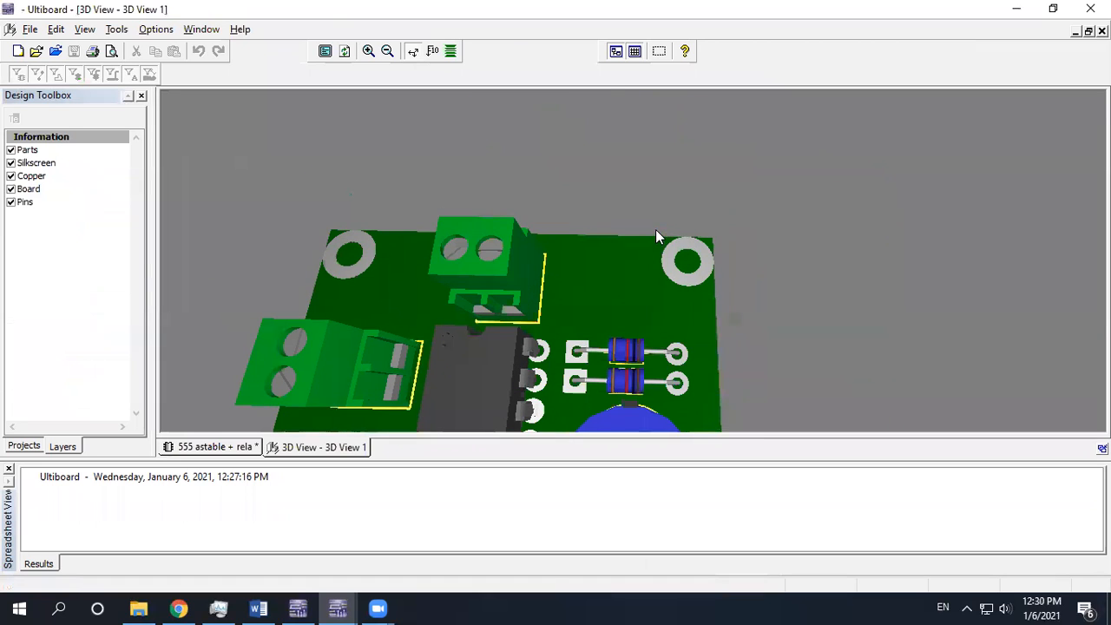
left_click_drag(539, 320, 627, 380)
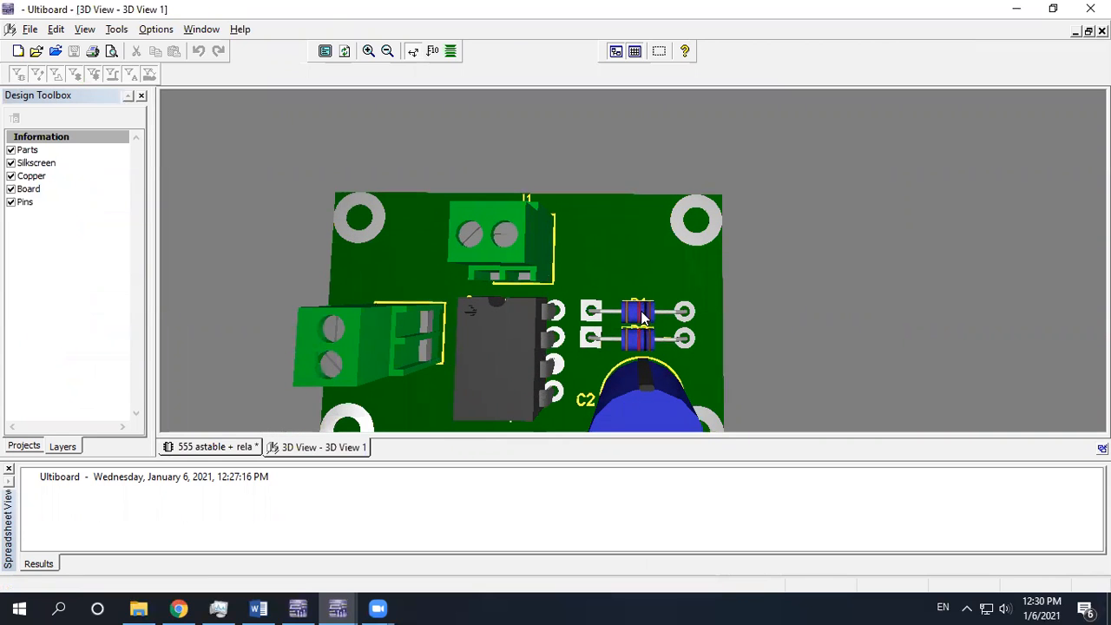
left_click_drag(526, 281, 460, 330)
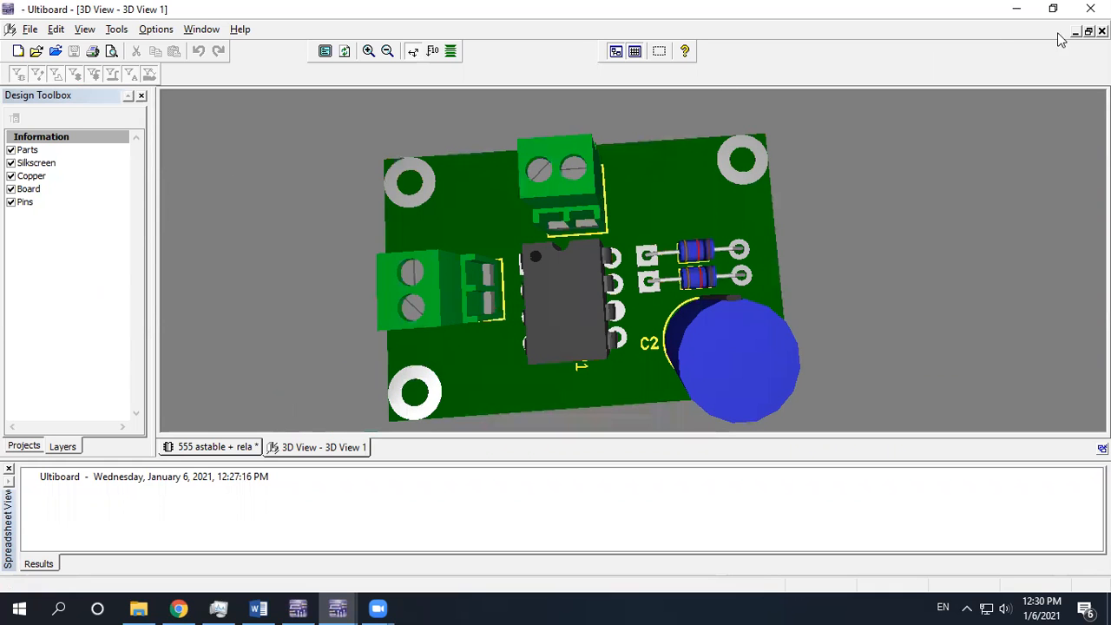
left_click(1102, 30)
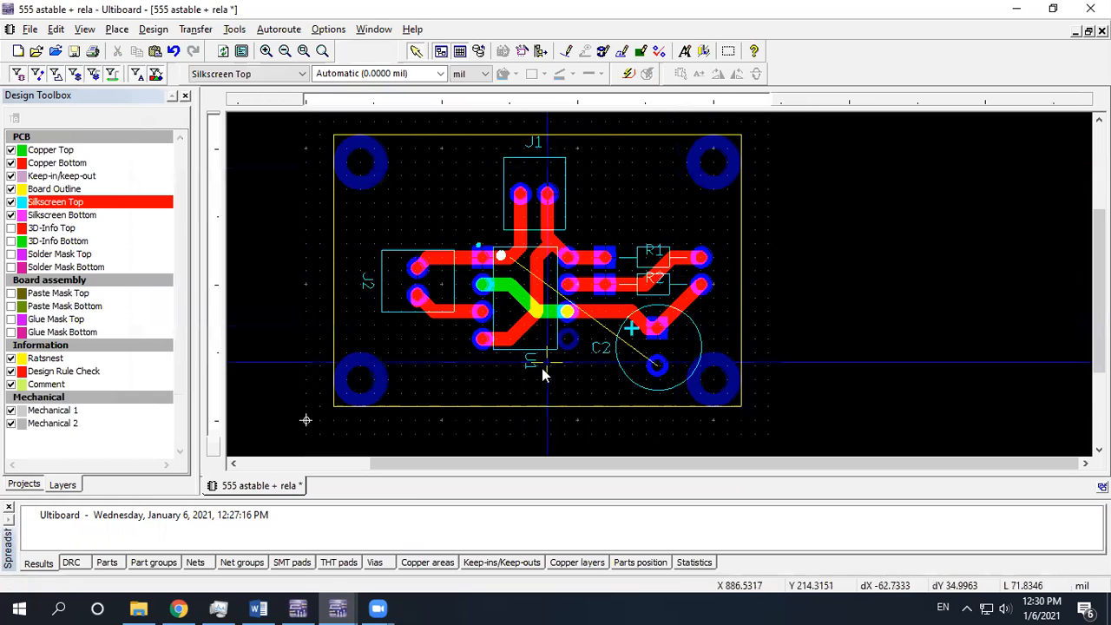
Open the attribute settings of the U1 reference label below the chip outline, keeping the label in sight.
scroll(536, 377, "up", 2)
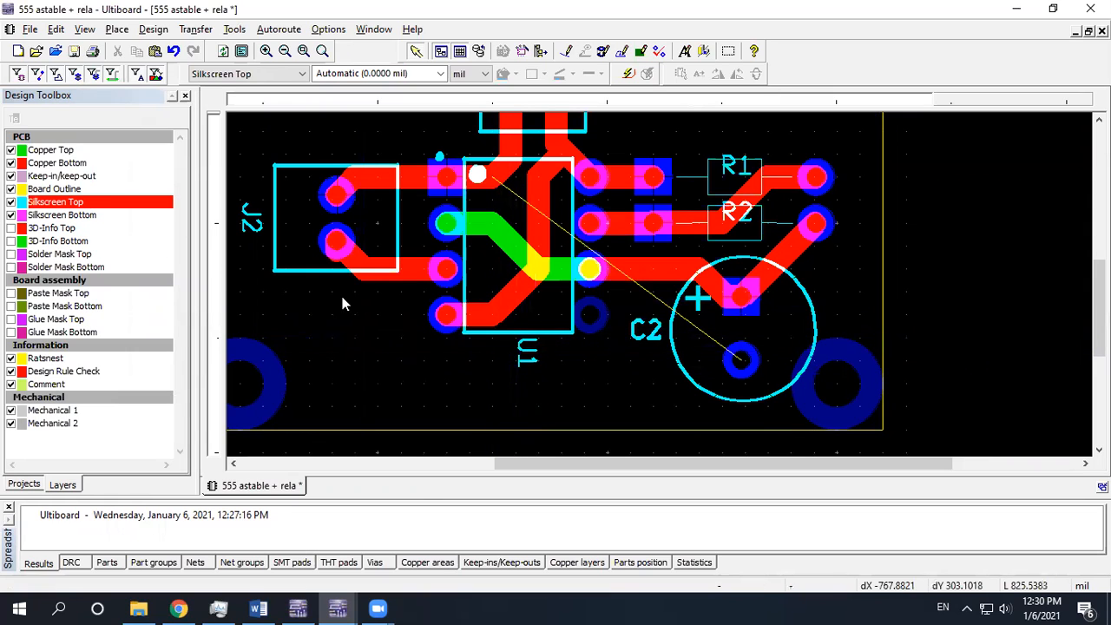
left_click(109, 208)
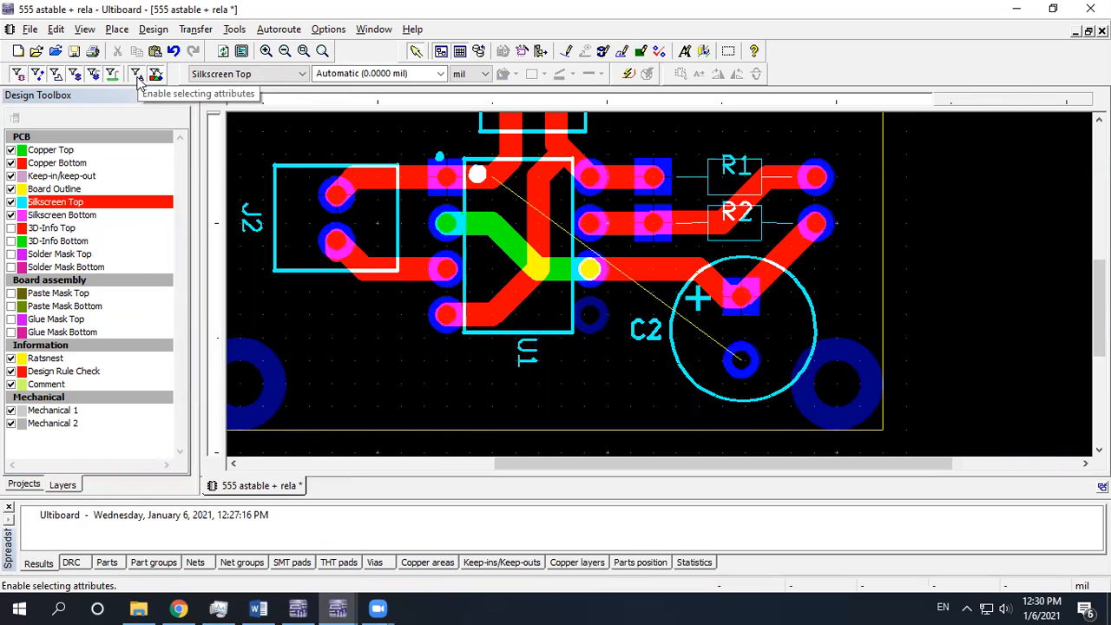
double_click(520, 358)
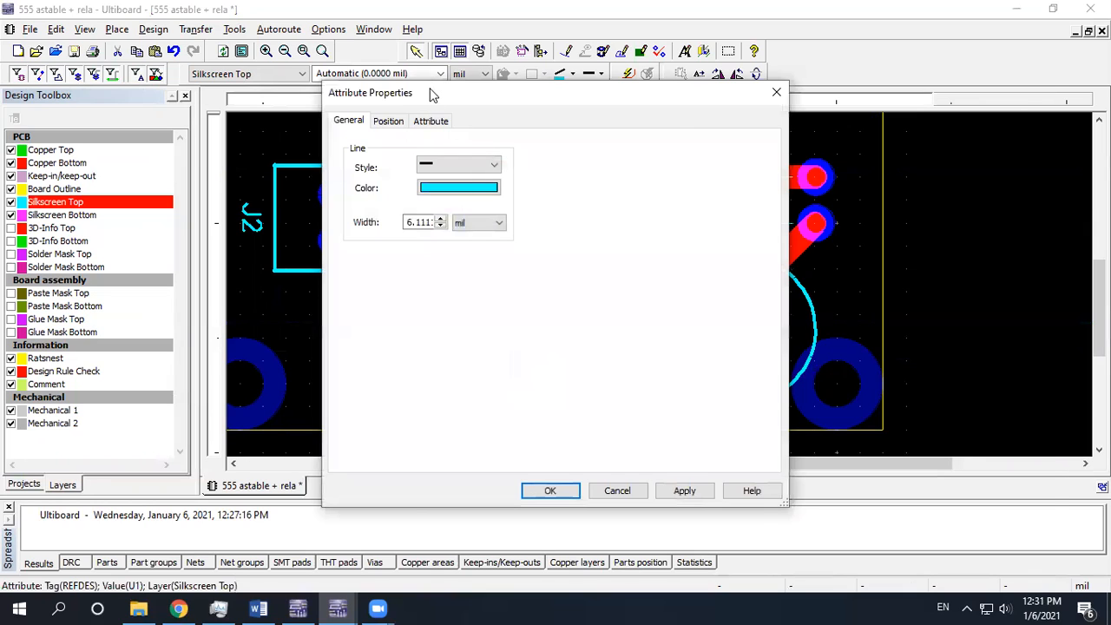
left_click_drag(431, 94, 691, 114)
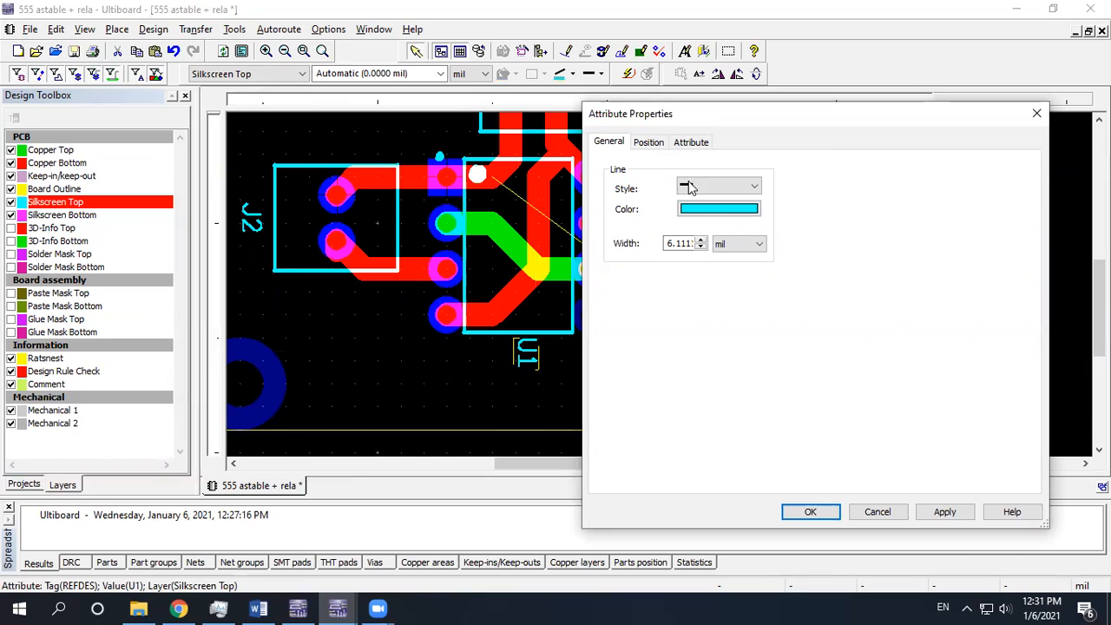
left_click(651, 144)
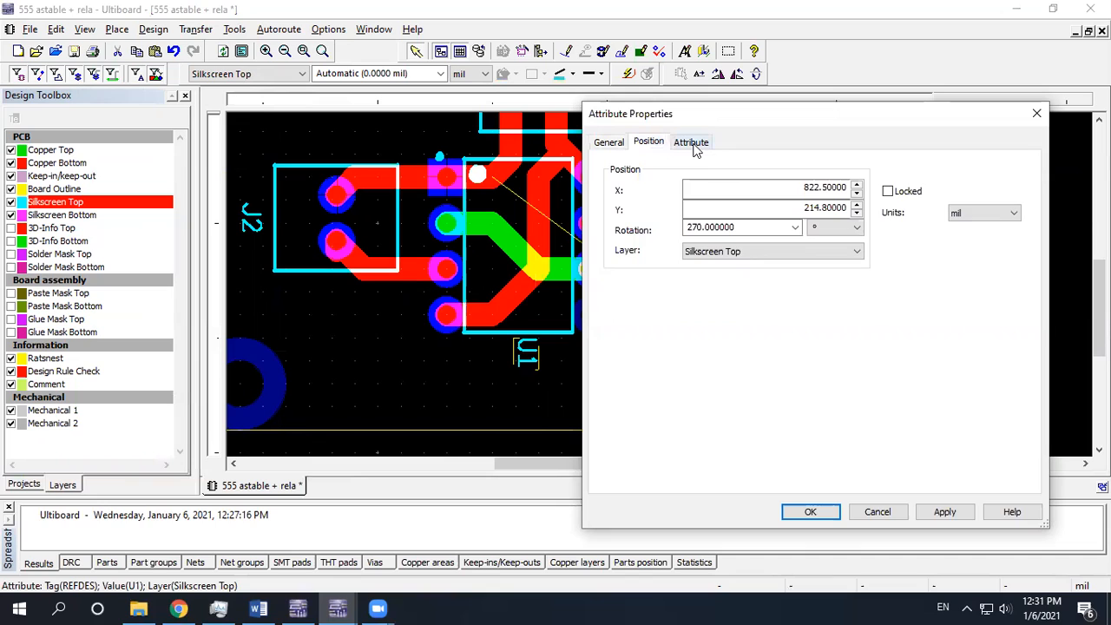
left_click(693, 146)
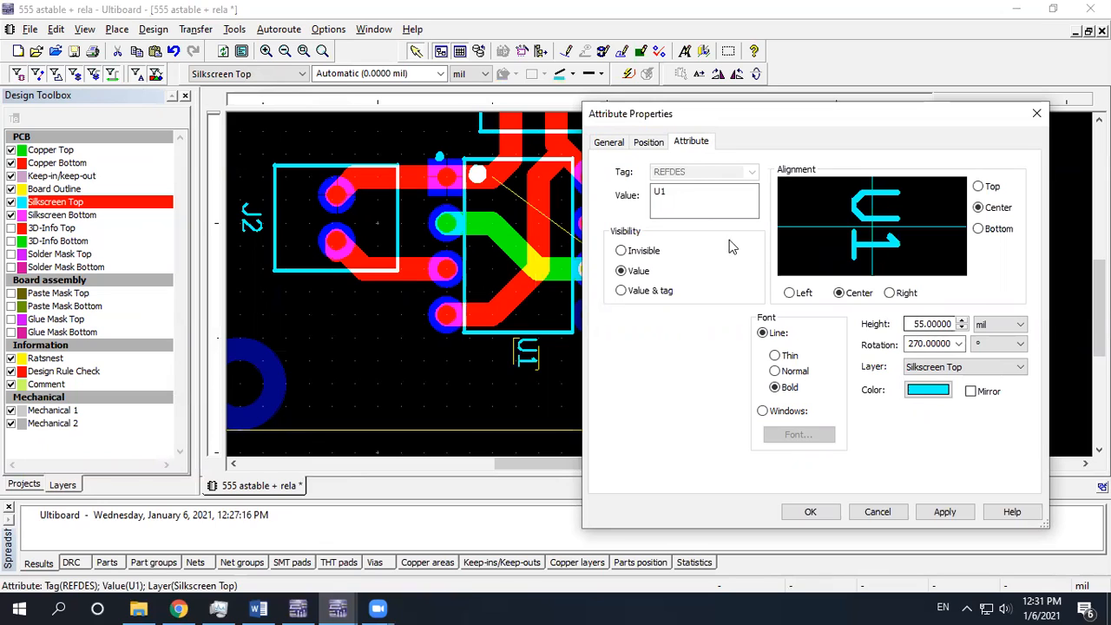
left_click(676, 194)
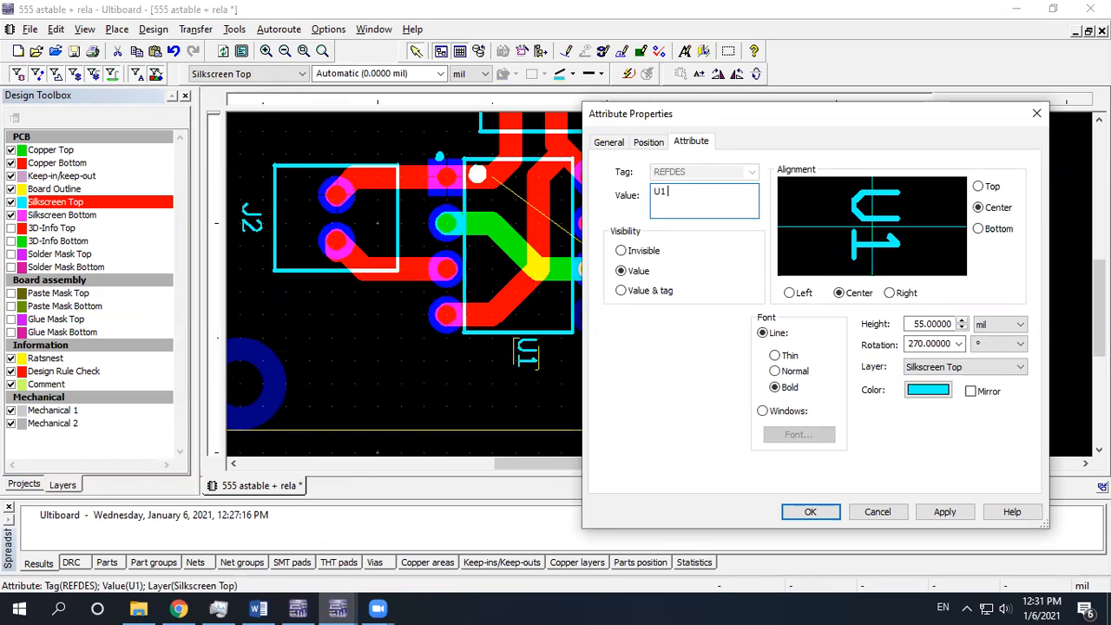
type("IC")
key("BackSpace")
key("BackSpace")
key("BackSpace")
Switch the U1 label to a Windows font, using Microsoft Sans Serif Regular at size 4.
left_click(785, 411)
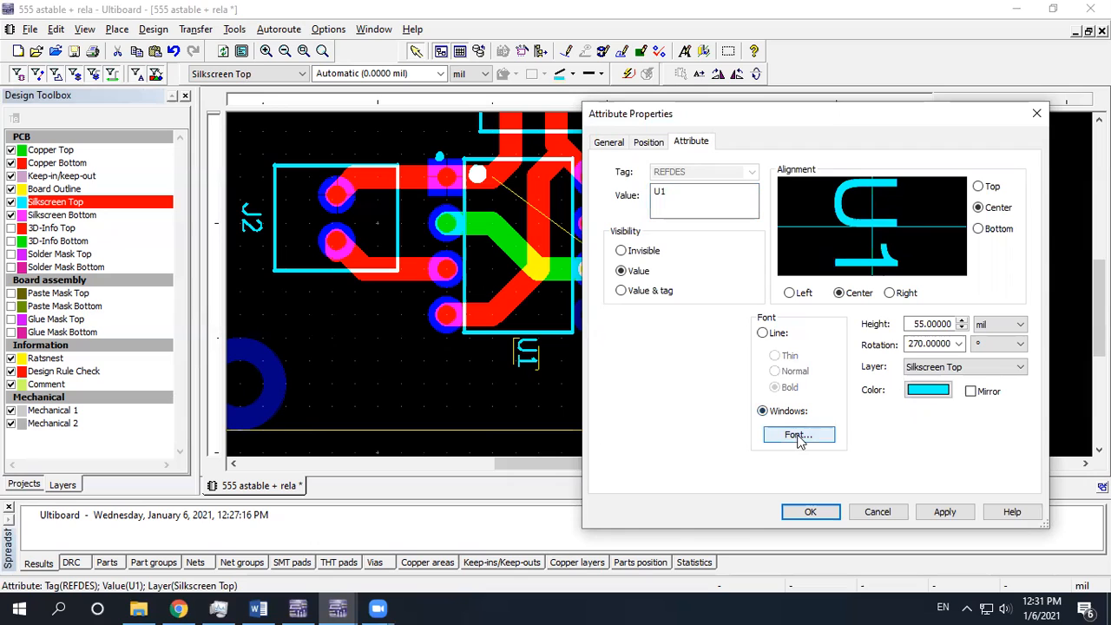
left_click(797, 435)
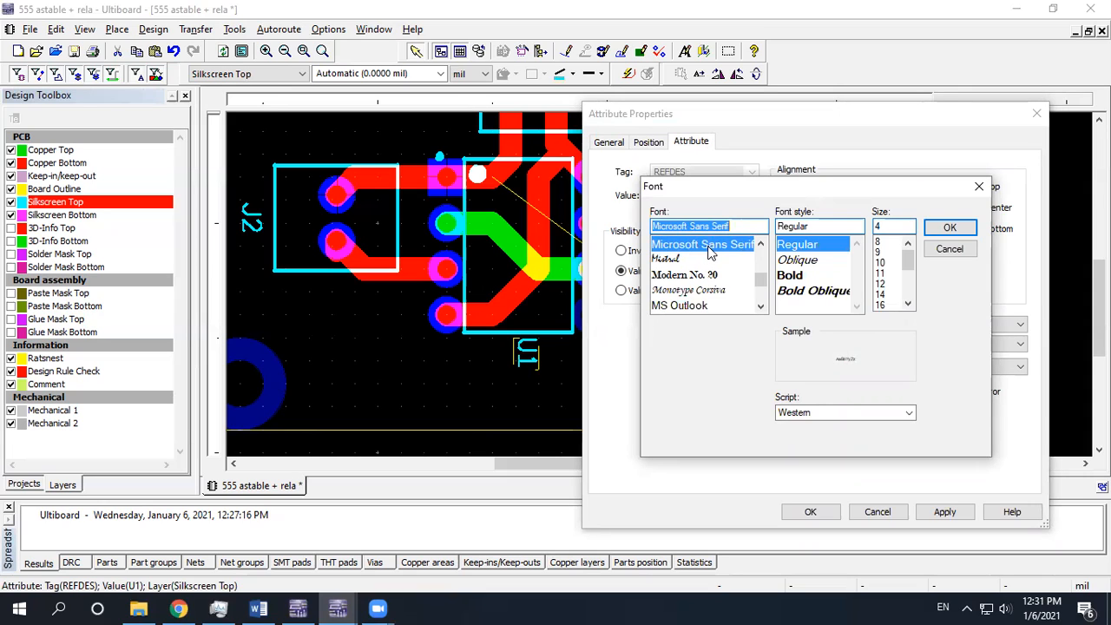
left_click(950, 228)
left_click(790, 435)
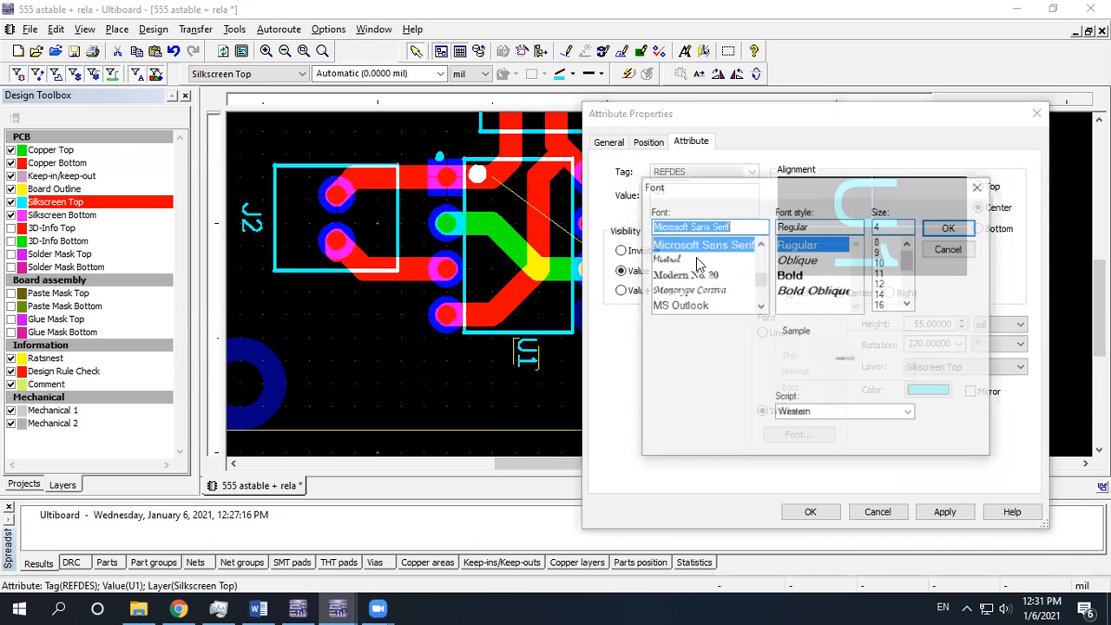
left_click(761, 244)
mouse_move(757, 278)
left_mouse_down()
mouse_move(761, 258)
mouse_move(763, 280)
left_mouse_up()
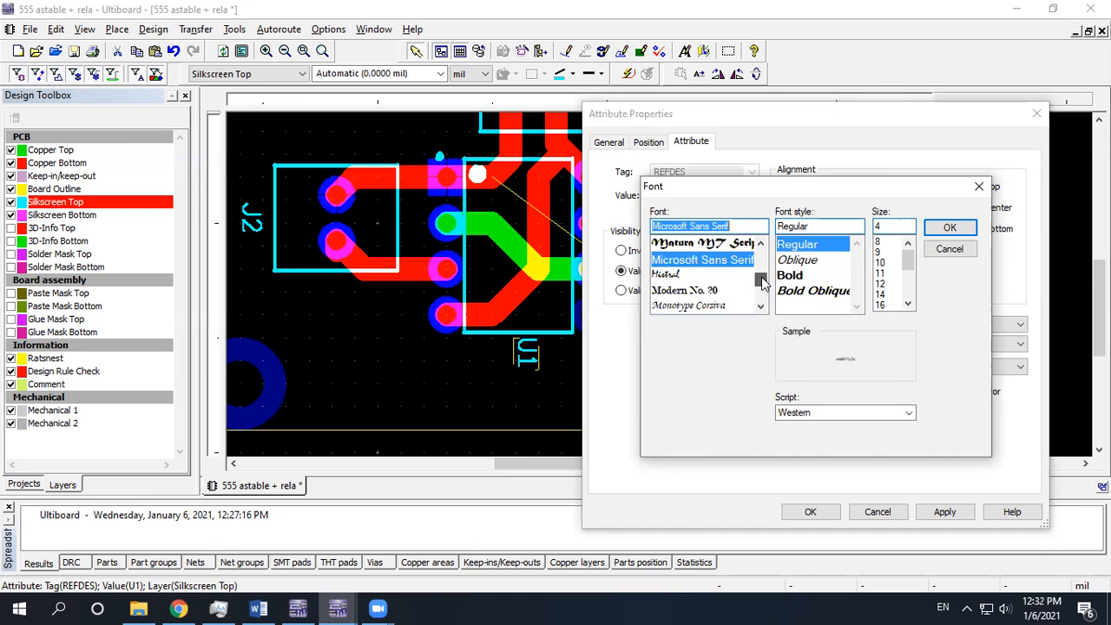
left_click(949, 229)
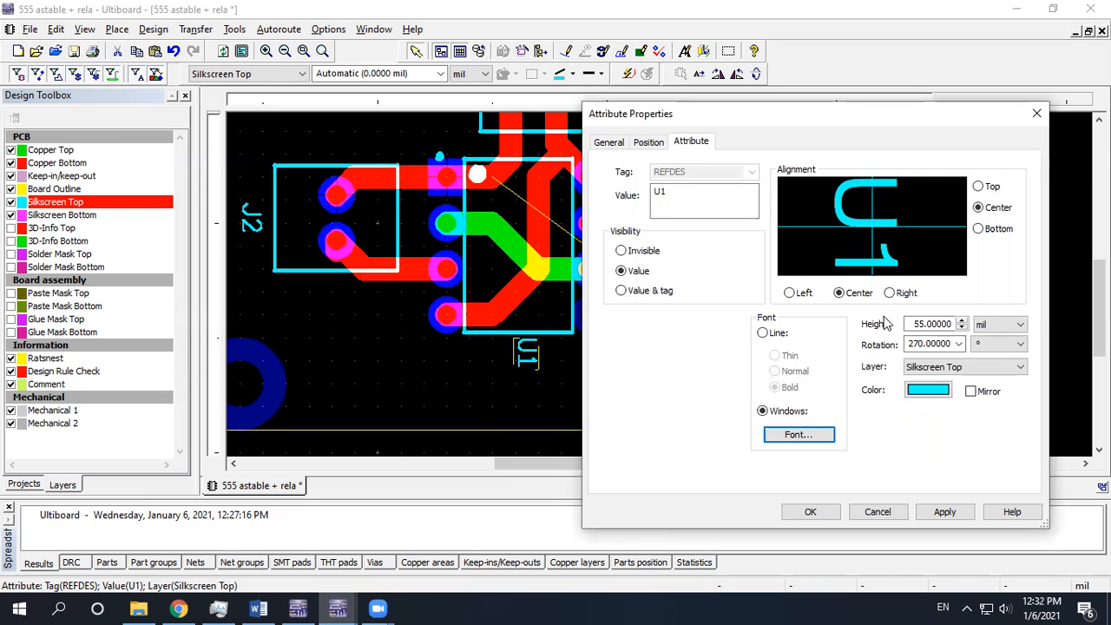
Set the U1 label's text height to 80 mil and apply it.
left_click(936, 321)
double_click(936, 323)
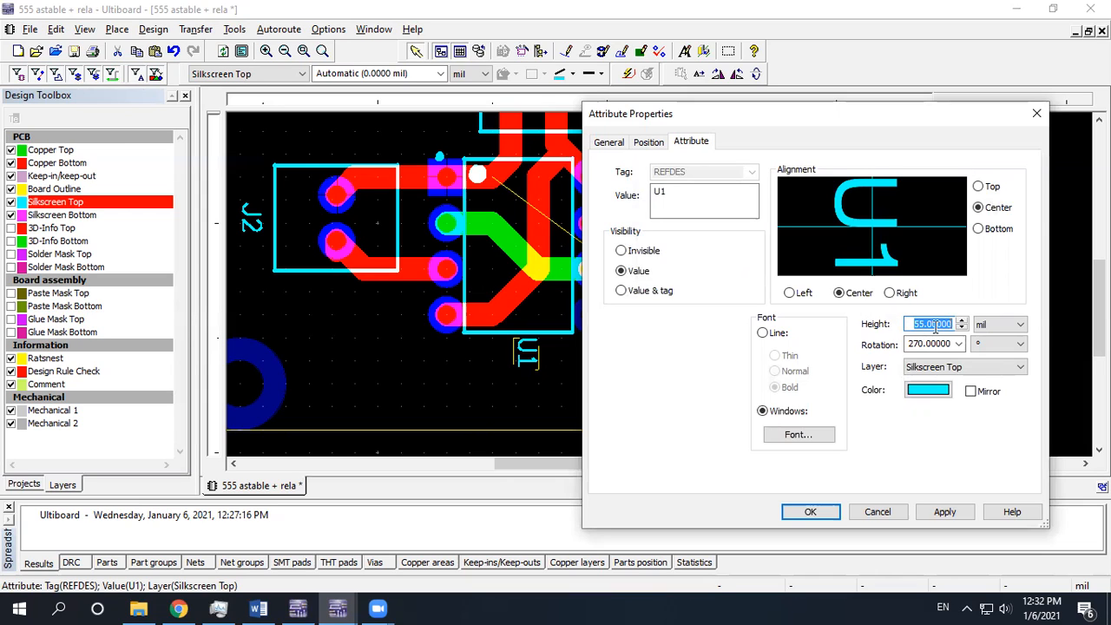
type("10")
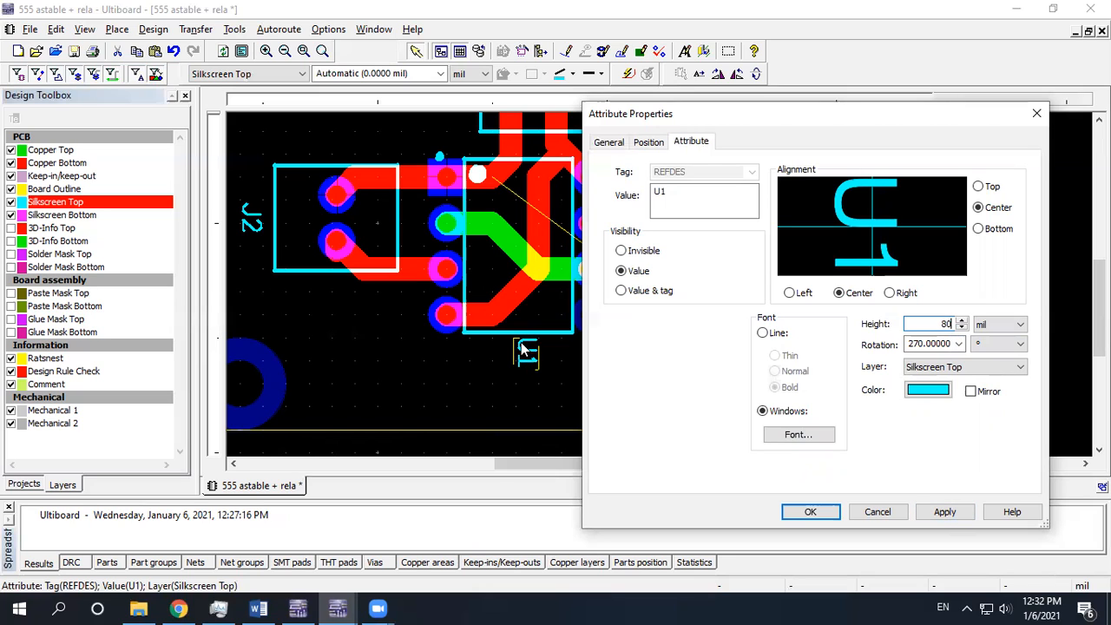
left_click(938, 513)
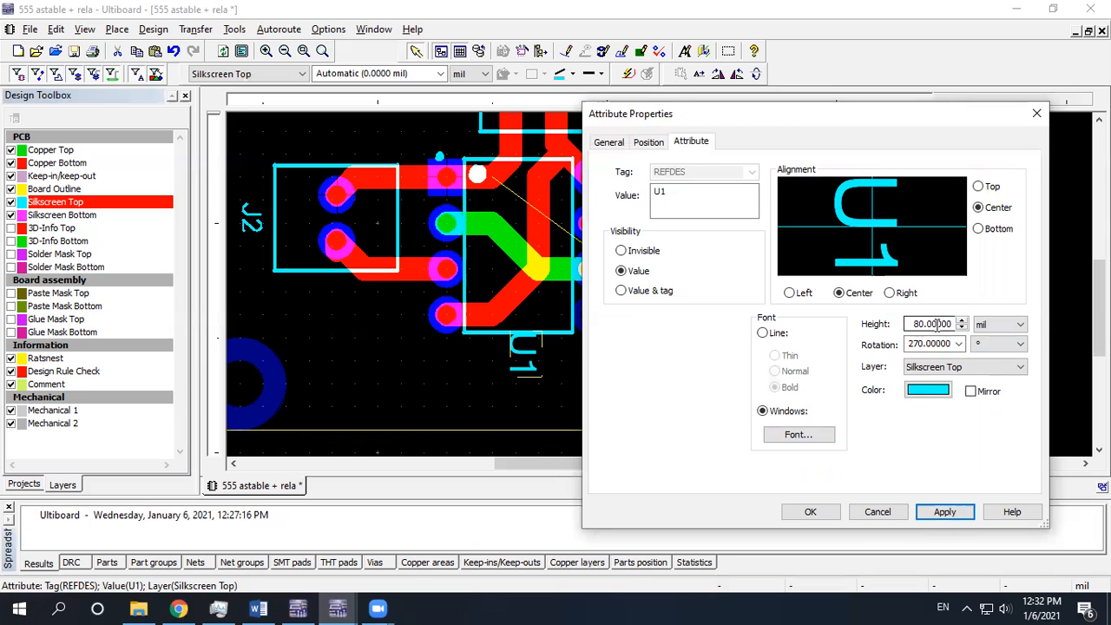
Set the U1 label's rotation to 0 degrees, apply it and close its properties.
left_click(959, 344)
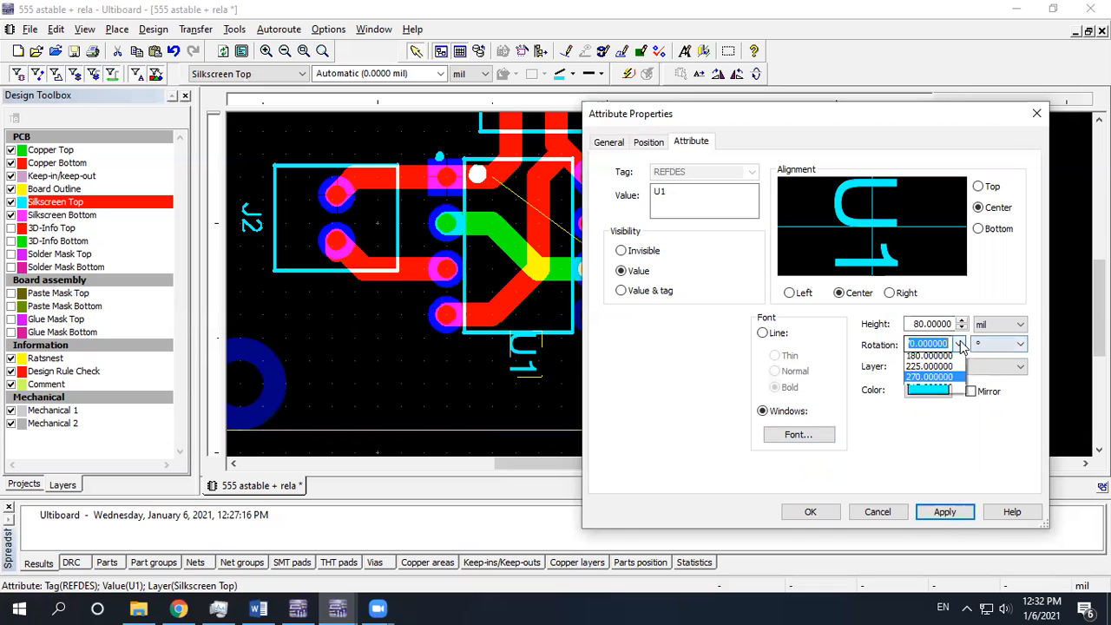
left_click(935, 360)
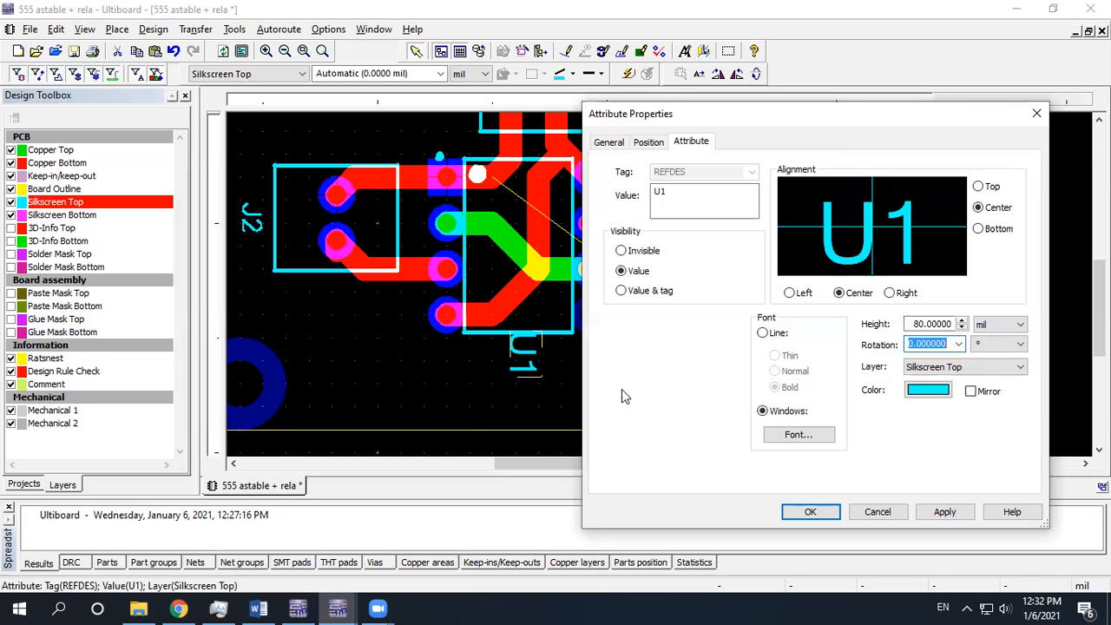
left_click(941, 513)
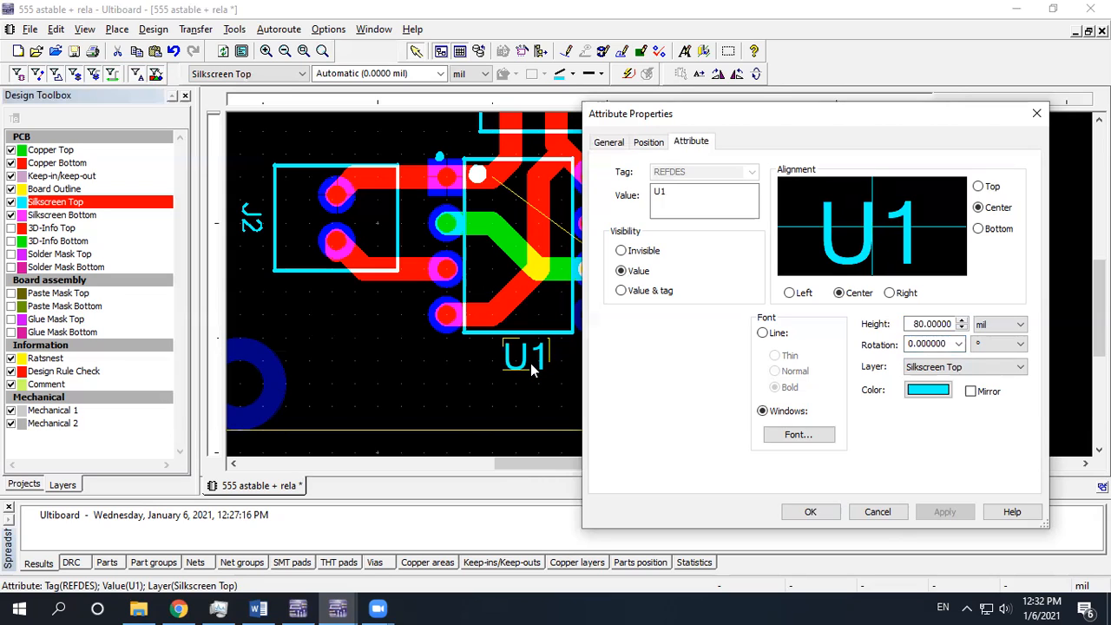
left_click(811, 512)
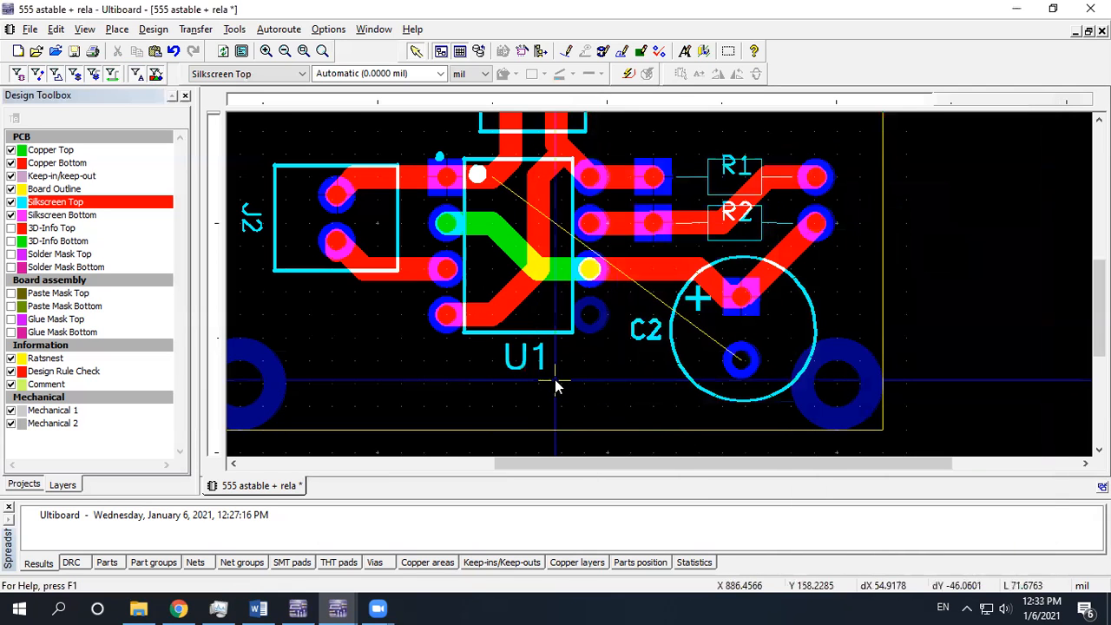
Rotate the J2 reference label beside its connector 90 degrees so it reads upright.
scroll(569, 382, "down", 2)
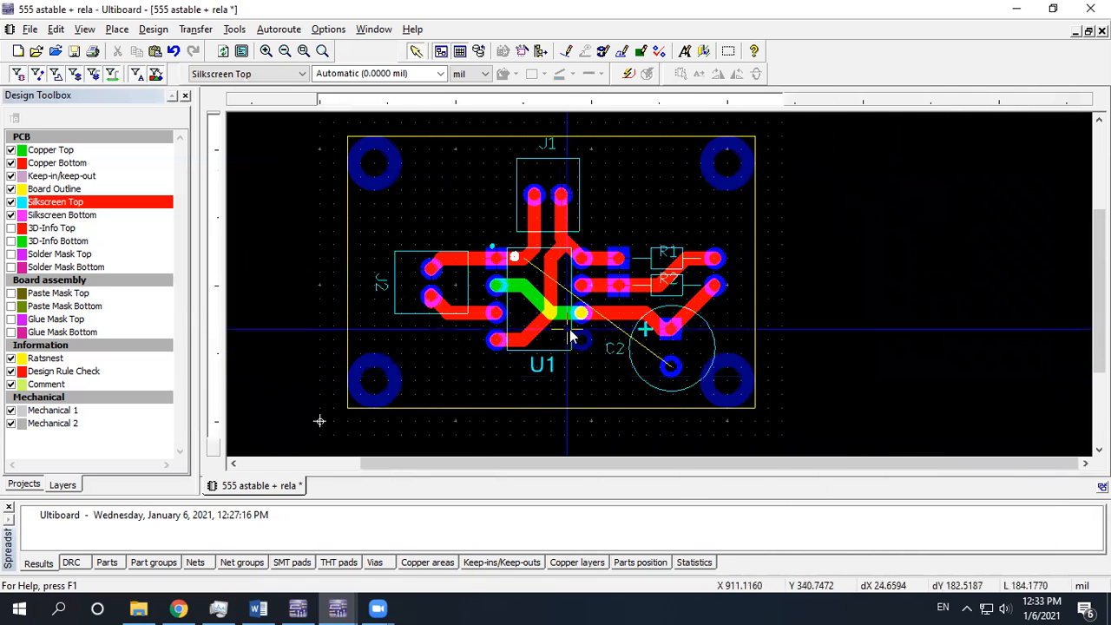
left_click(381, 285)
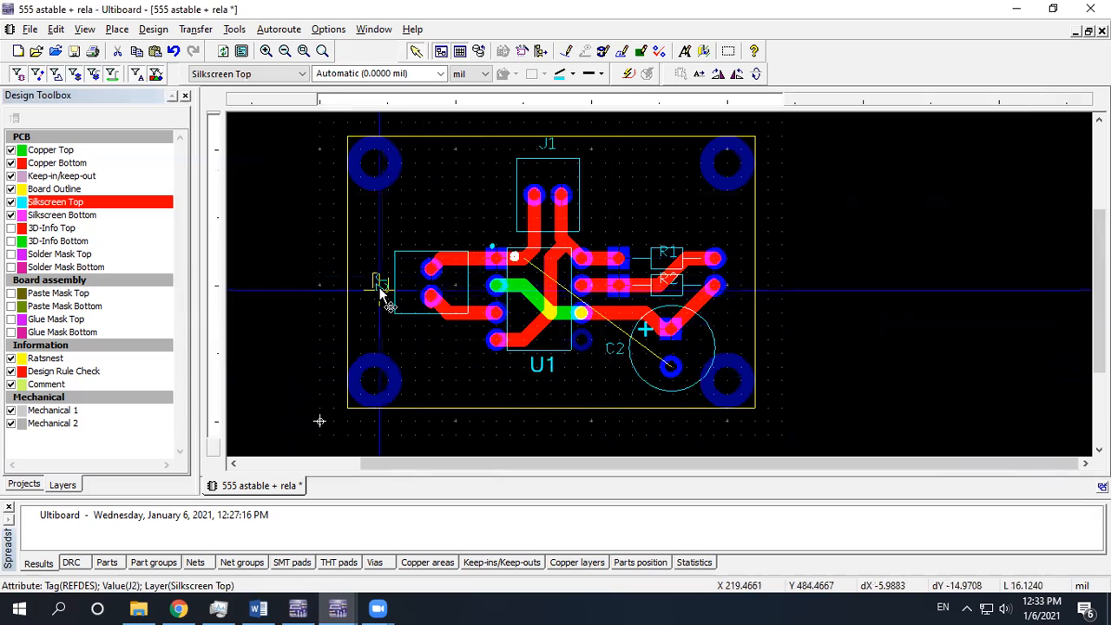
key("ctrl+r")
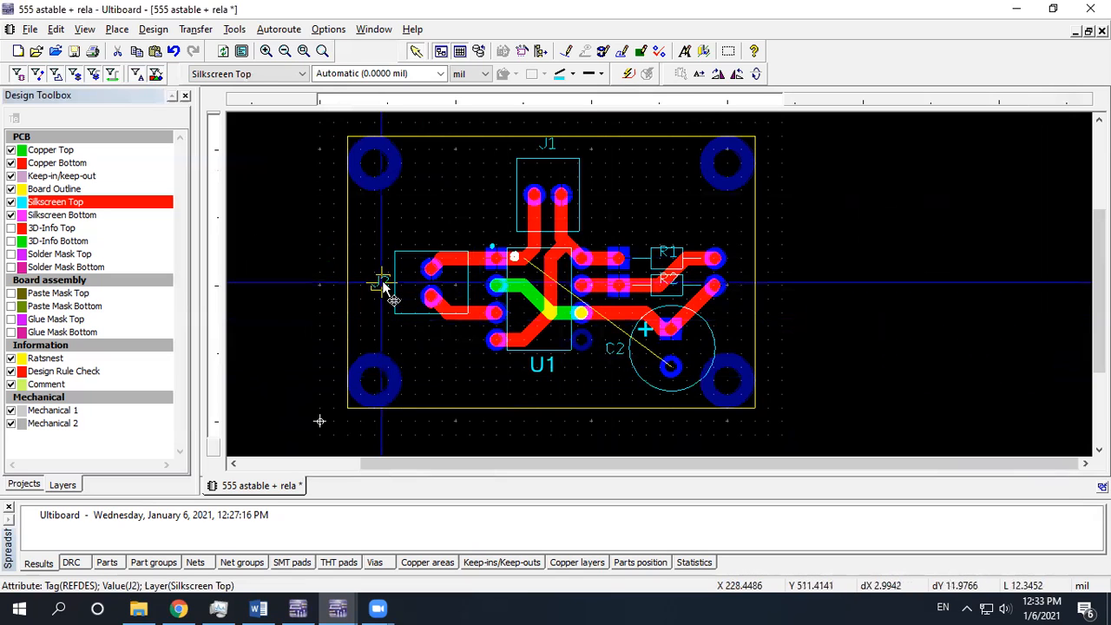
Switch the J2 label to the Windows font Microsoft Sans Serif Regular, size 4, with a text height of 80 mil.
double_click(382, 282)
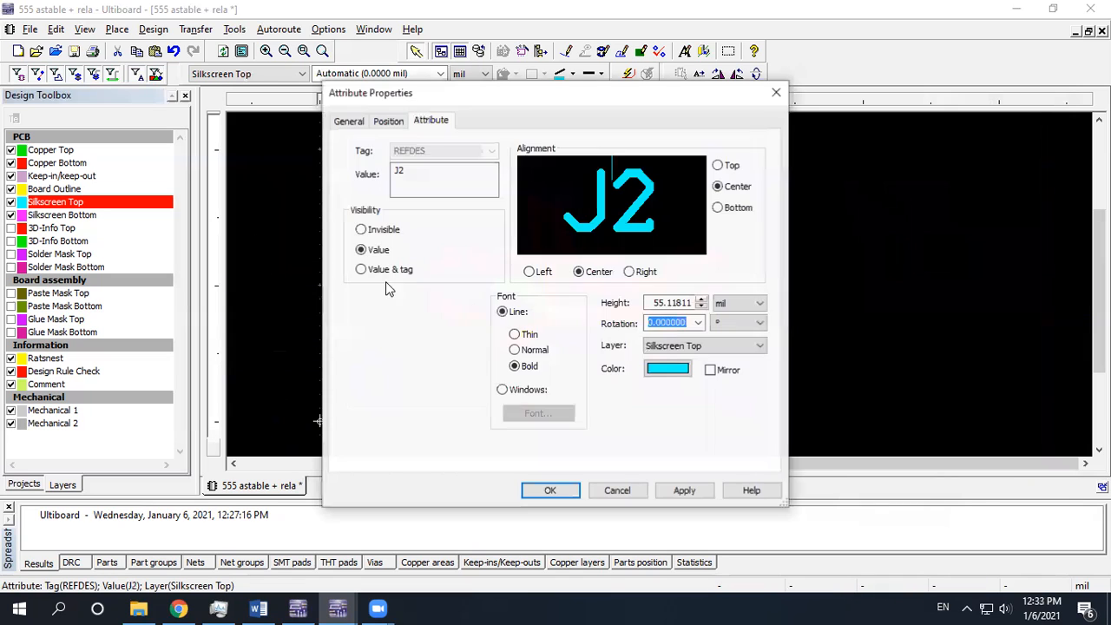
left_click(518, 392)
left_click(538, 413)
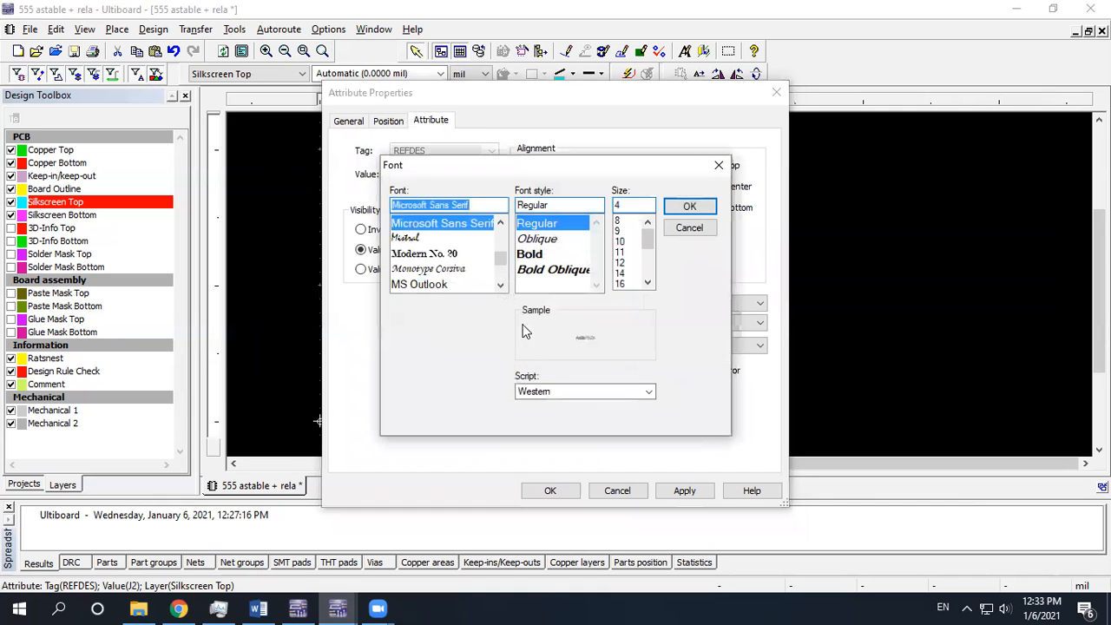
left_click(689, 206)
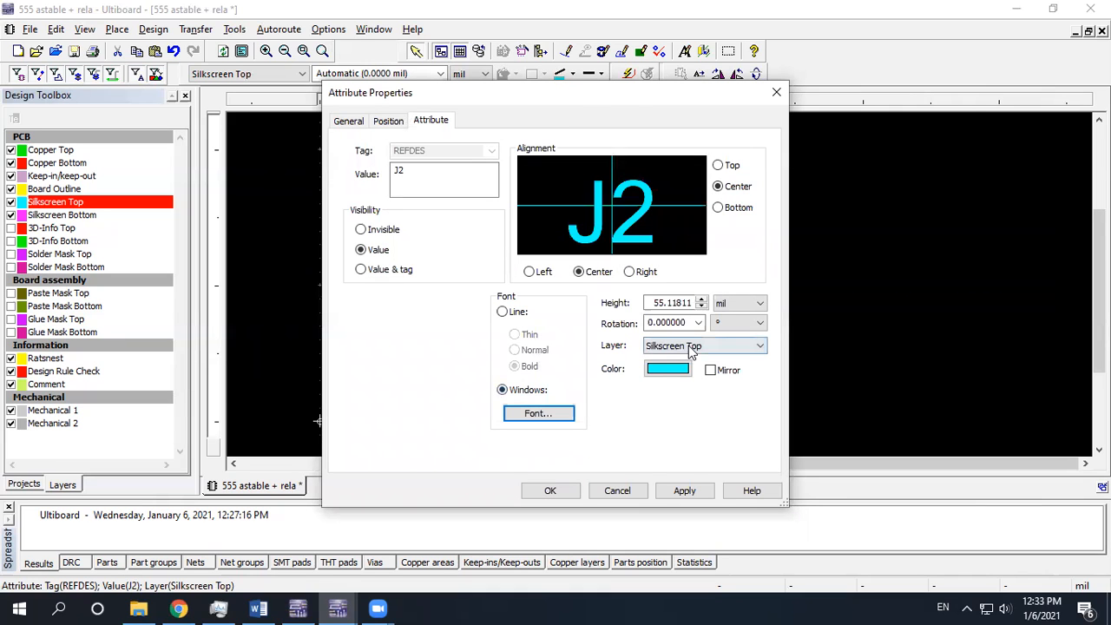
left_click(685, 302)
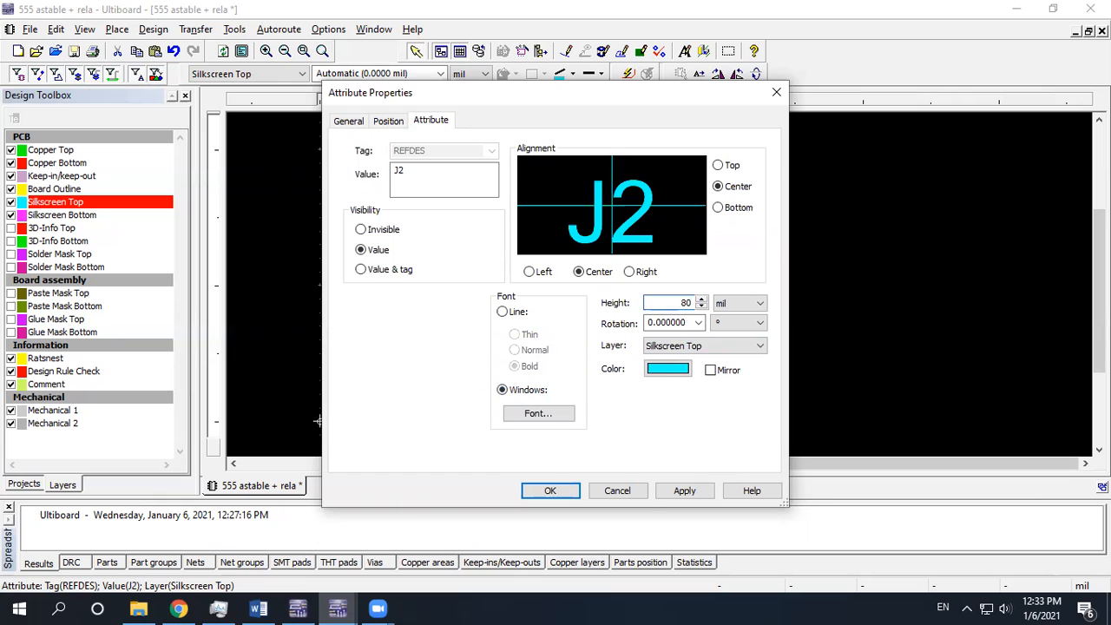
left_click(550, 491)
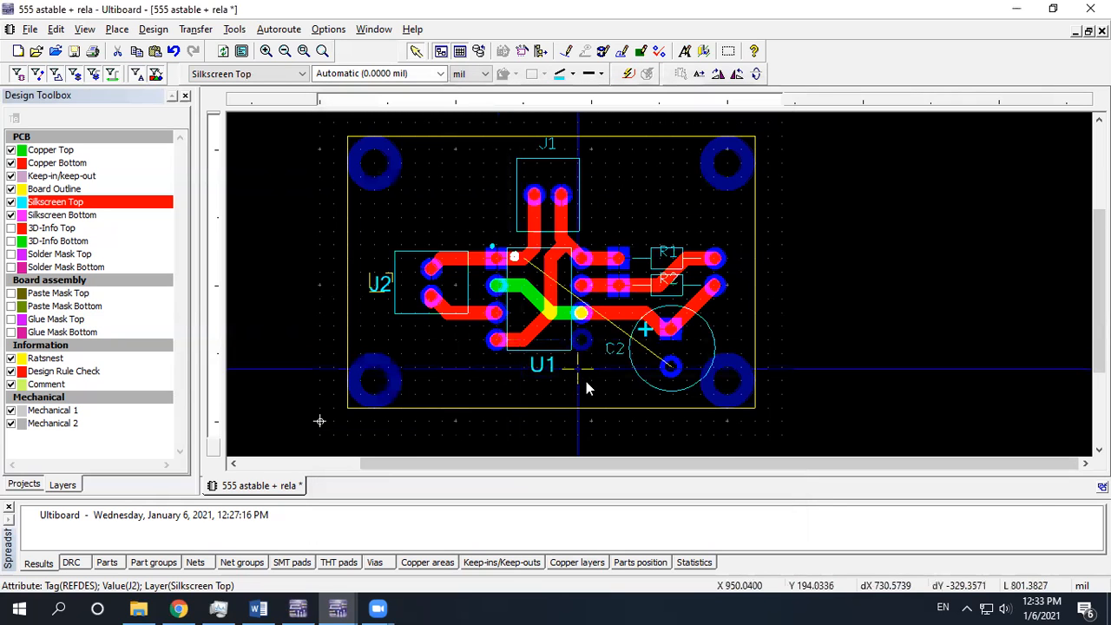
Give the J1 label above its connector a Windows font and a text height of 80 mil.
double_click(550, 147)
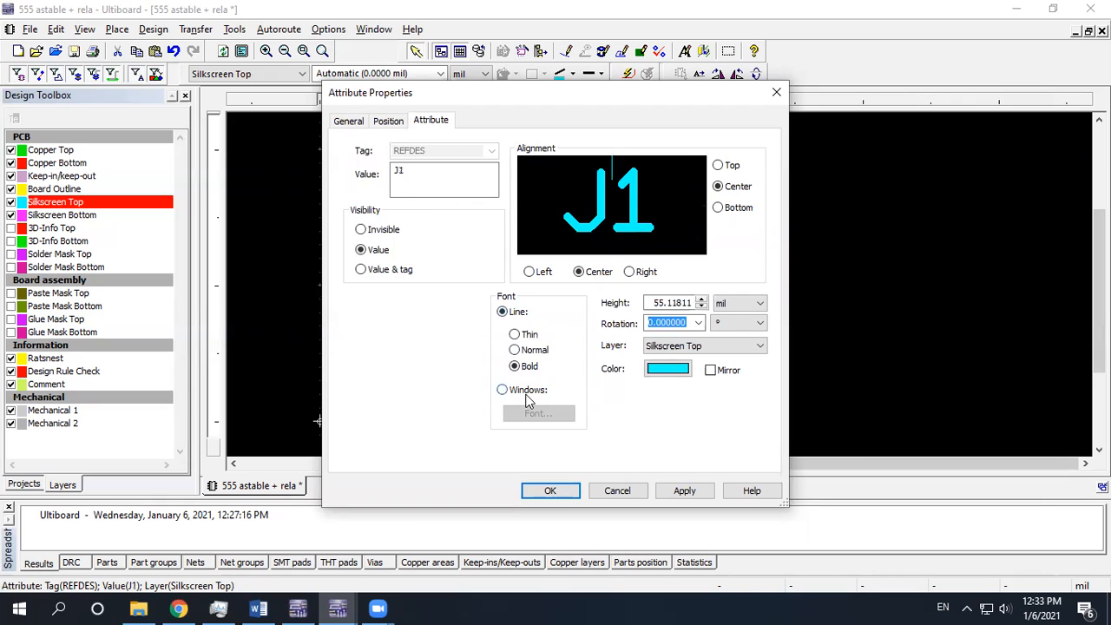
left_click(527, 393)
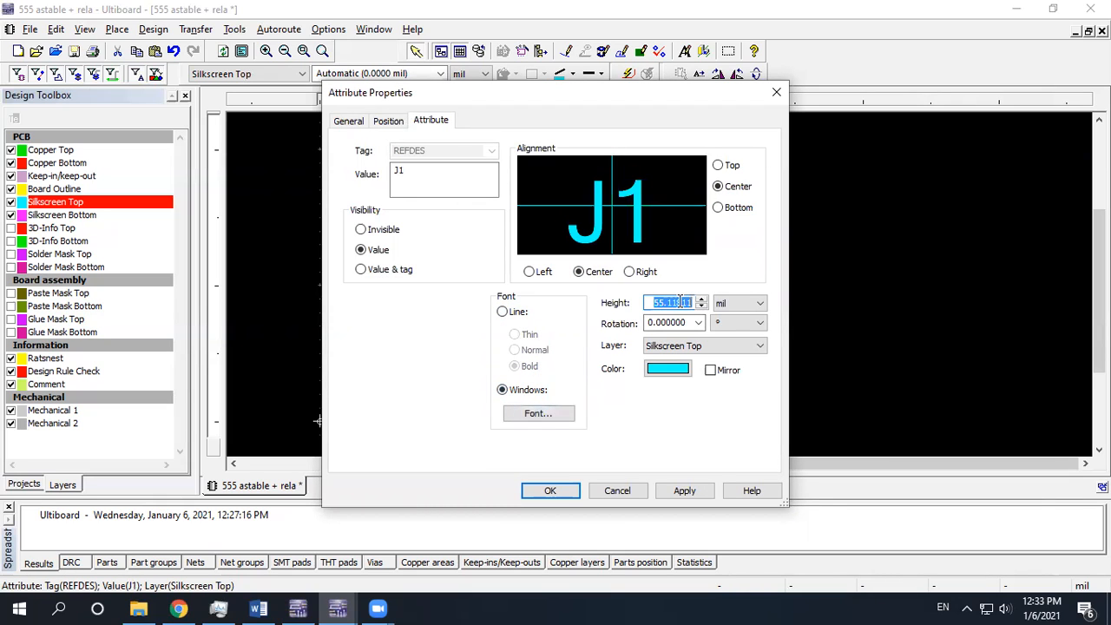
key("Return")
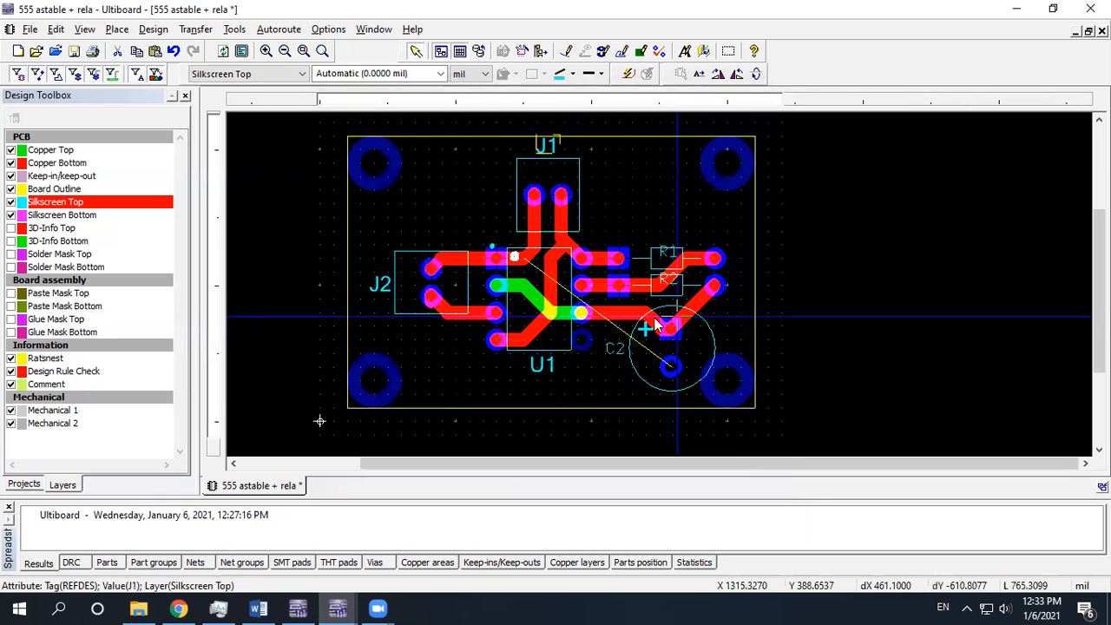
Give the R1 label on the upper resistor a Windows font and a text height of 80 mil.
double_click(668, 256)
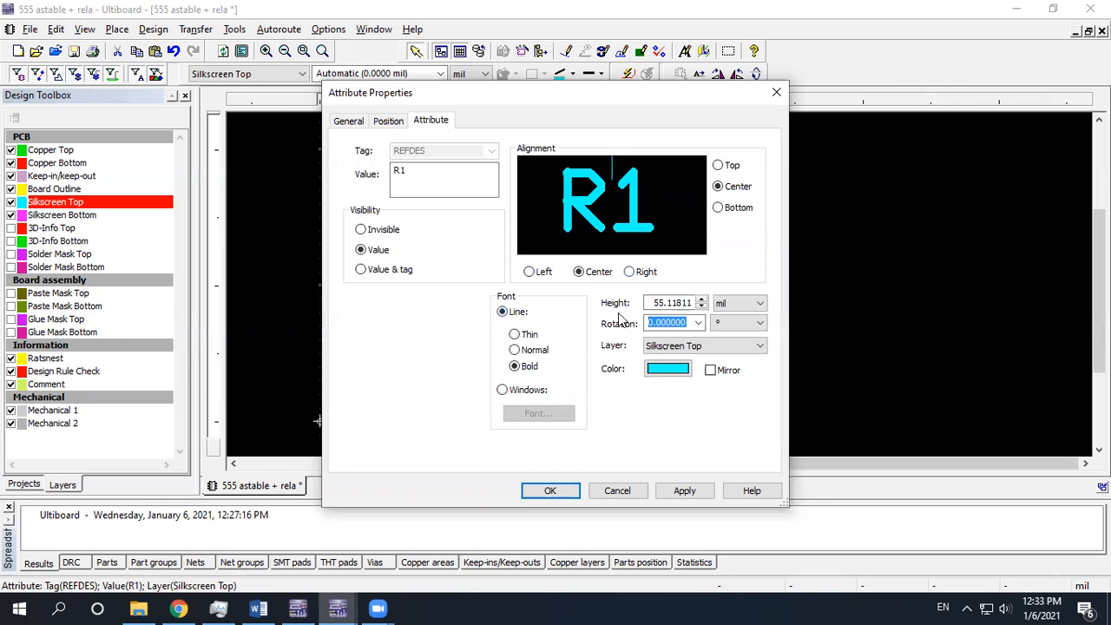
left_click(526, 390)
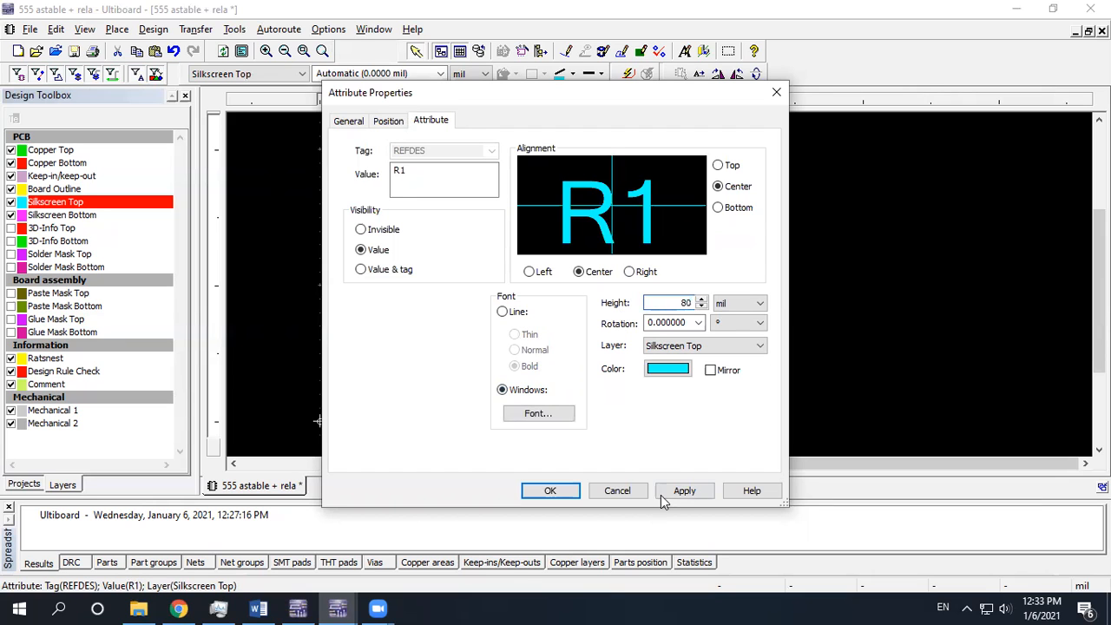
left_click(565, 492)
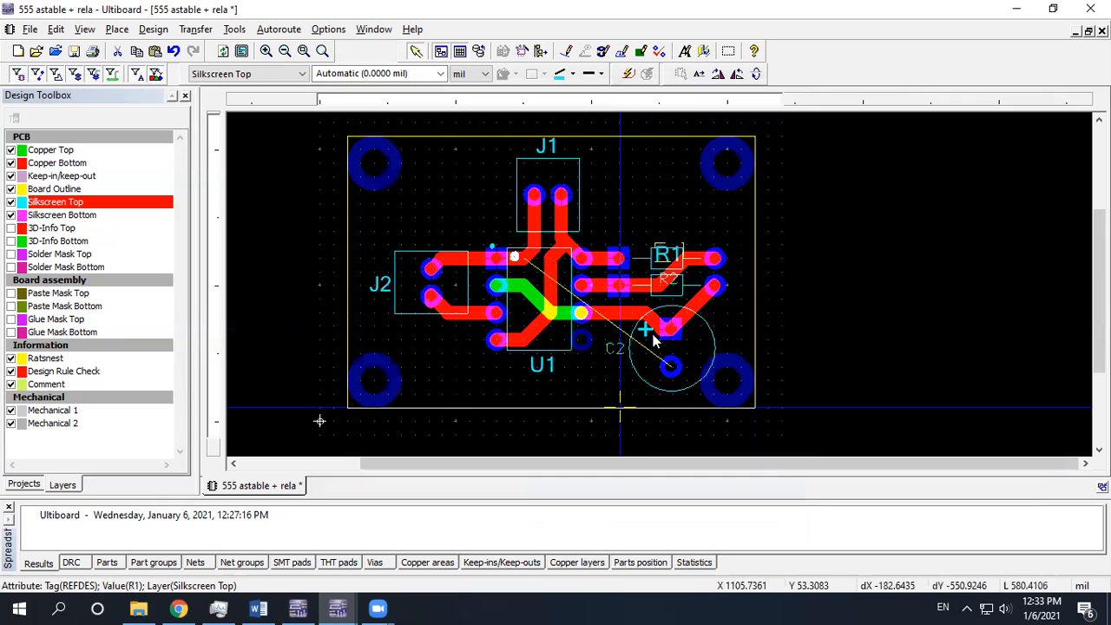
Give the R2 label on the lower resistor a Windows font and a text height of 80 mil.
double_click(669, 278)
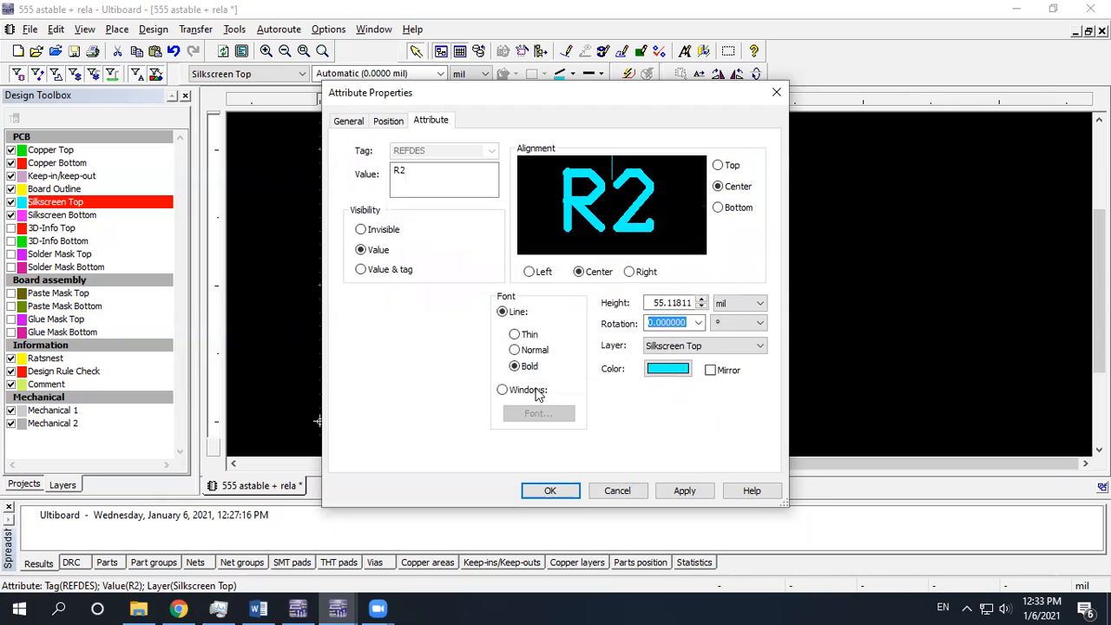
left_click(538, 394)
double_click(670, 302)
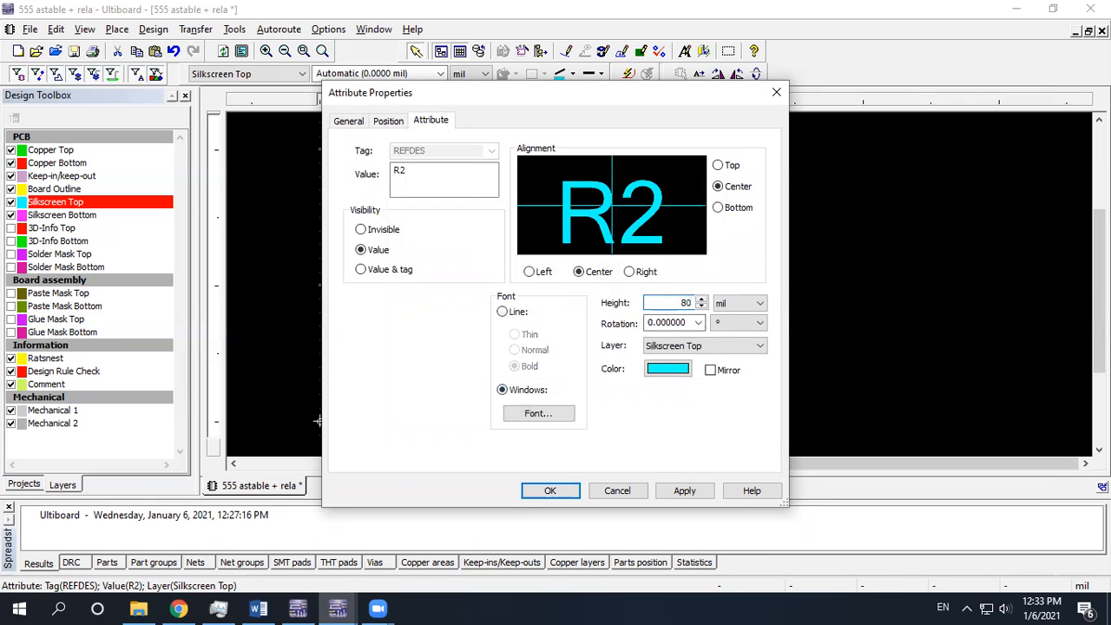
type("80")
key("Return")
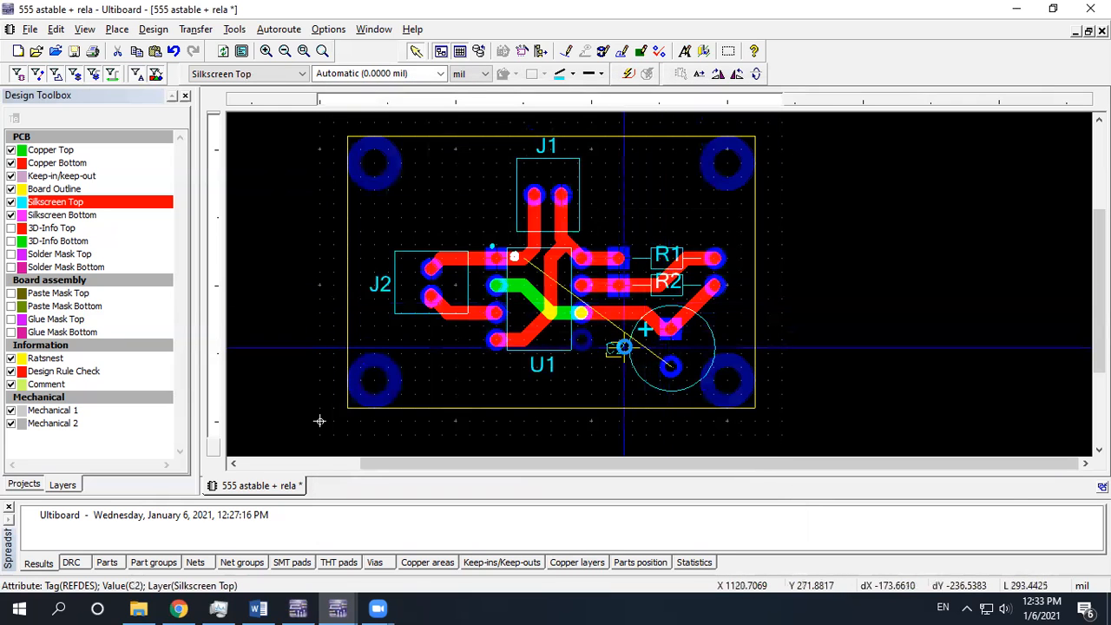
Give the C2 label beside the capacitor a Windows font and a text height of 80 mil.
double_click(625, 348)
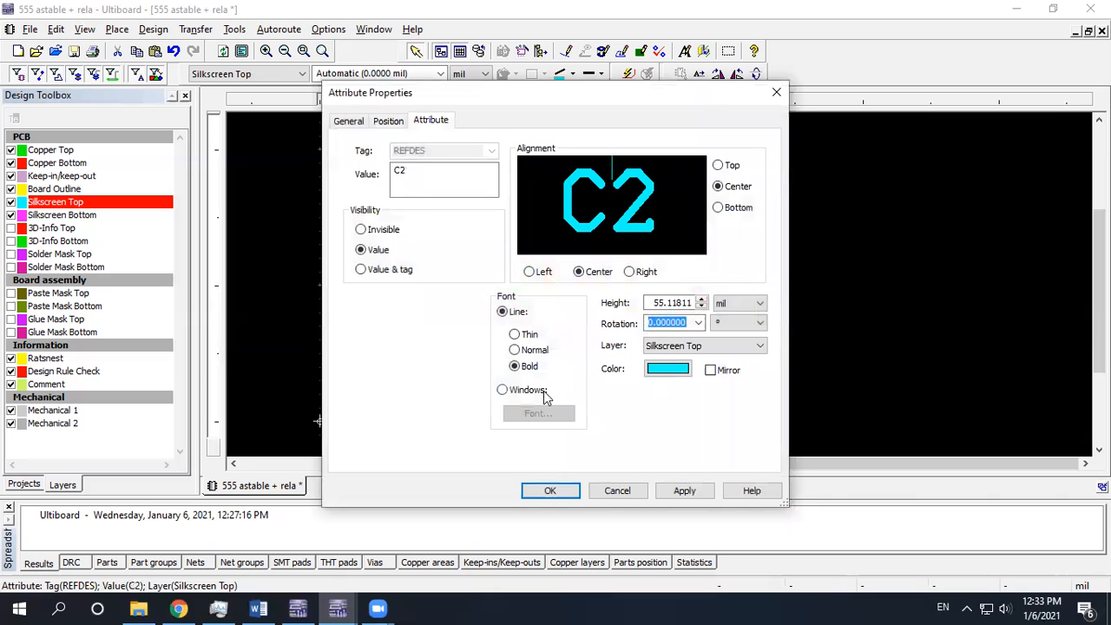
left_click(544, 395)
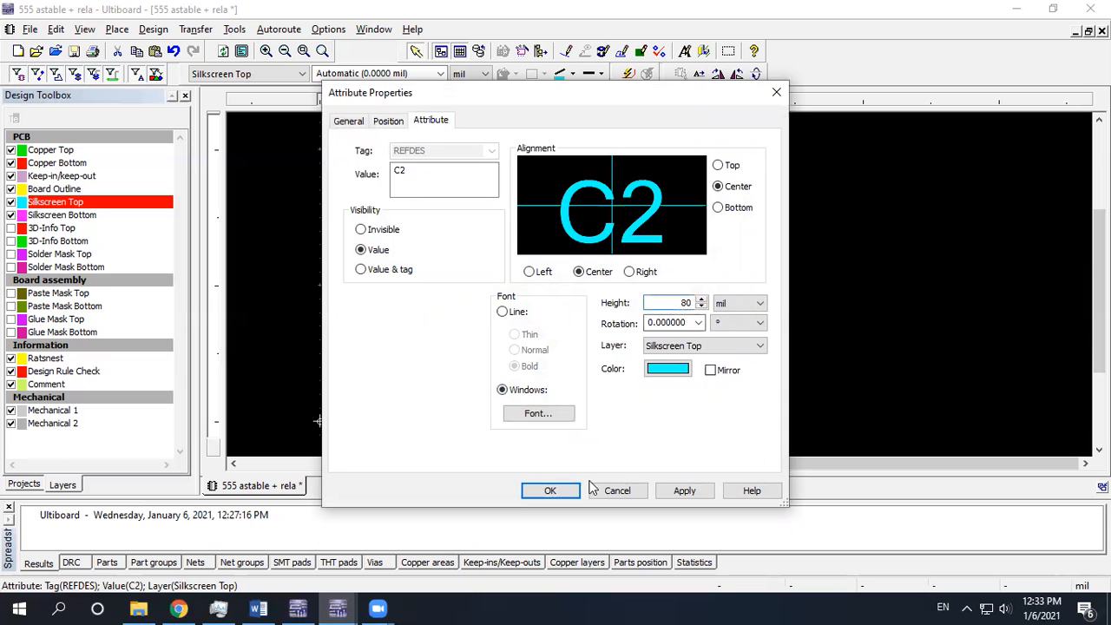
left_click(563, 491)
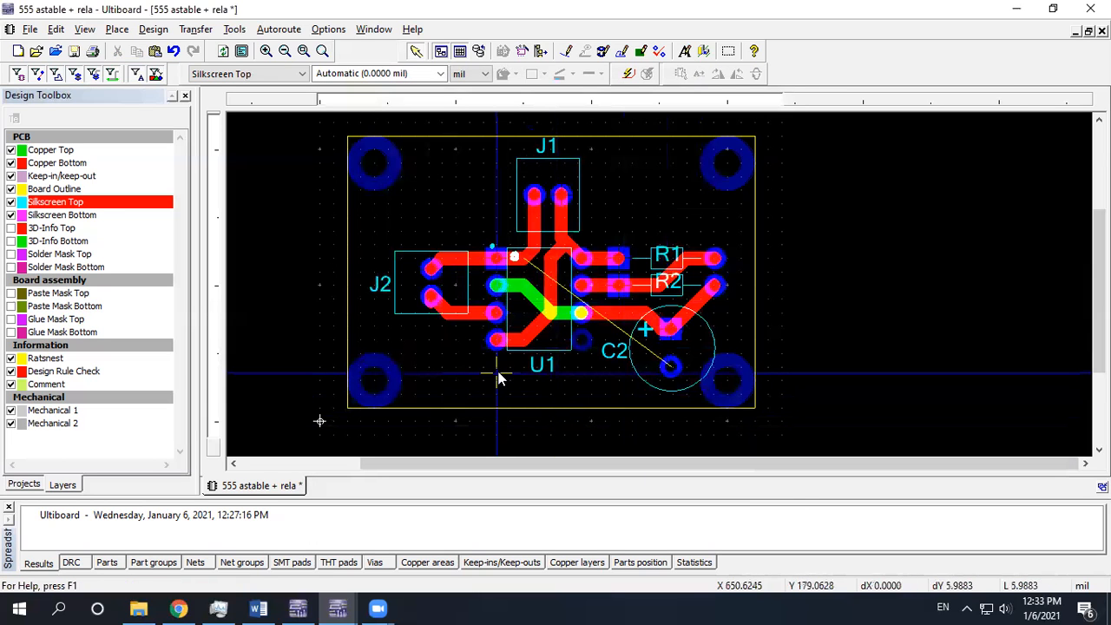
Check the enlarged silkscreen labels in the 3D view, turning the board to see it from above, and return to the layout.
middle_click_drag(565, 322, 532, 332)
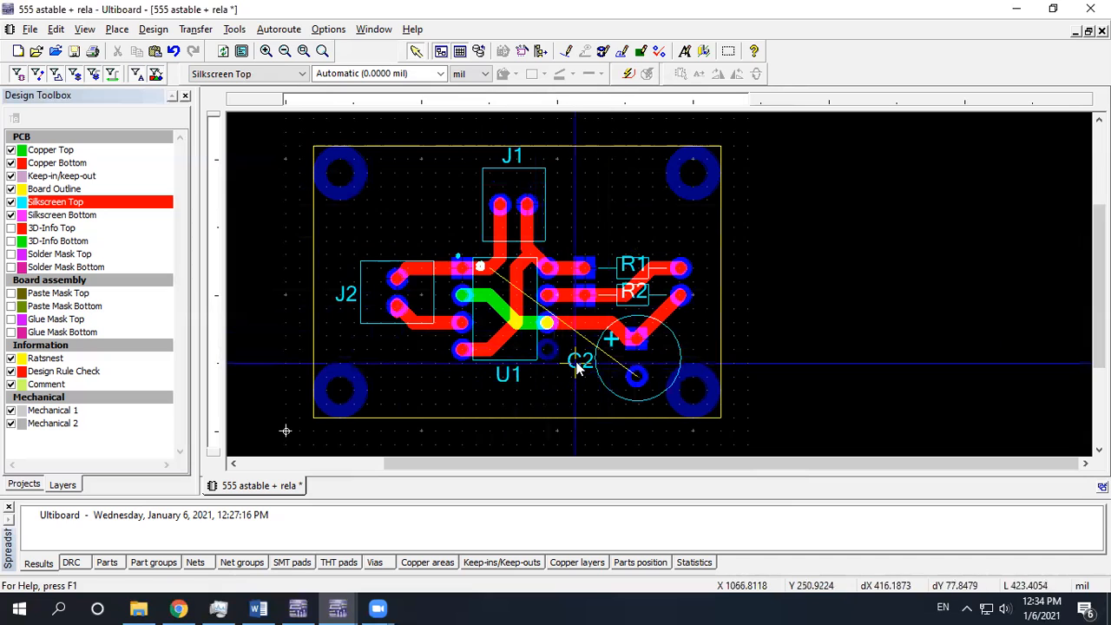
left_click(704, 51)
left_click(710, 350)
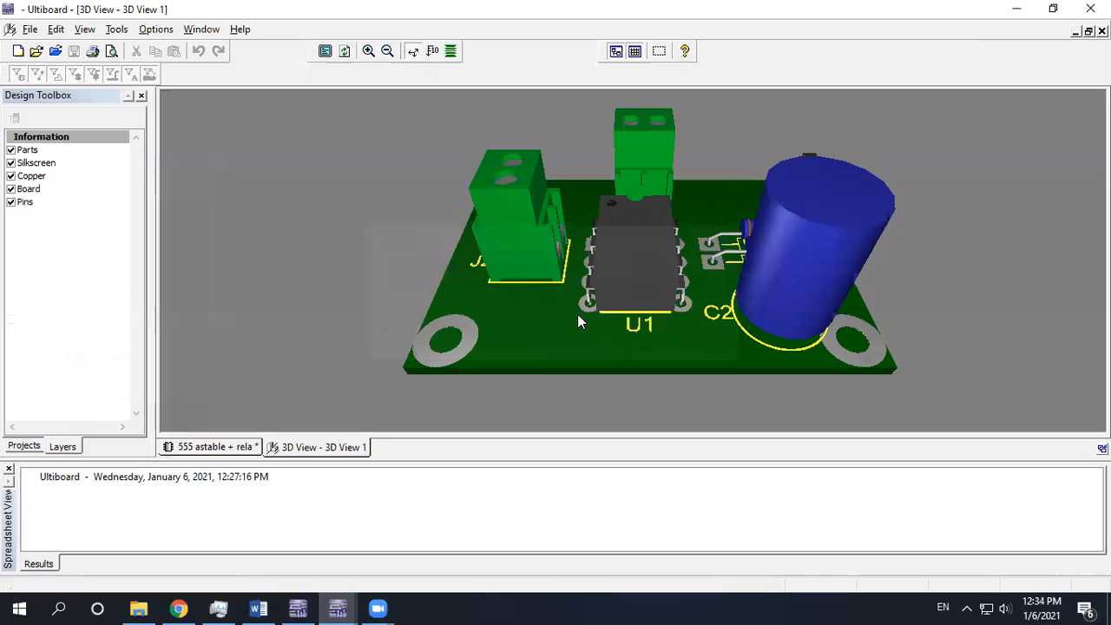
left_click_drag(626, 270, 577, 395)
left_click_drag(545, 275, 627, 298)
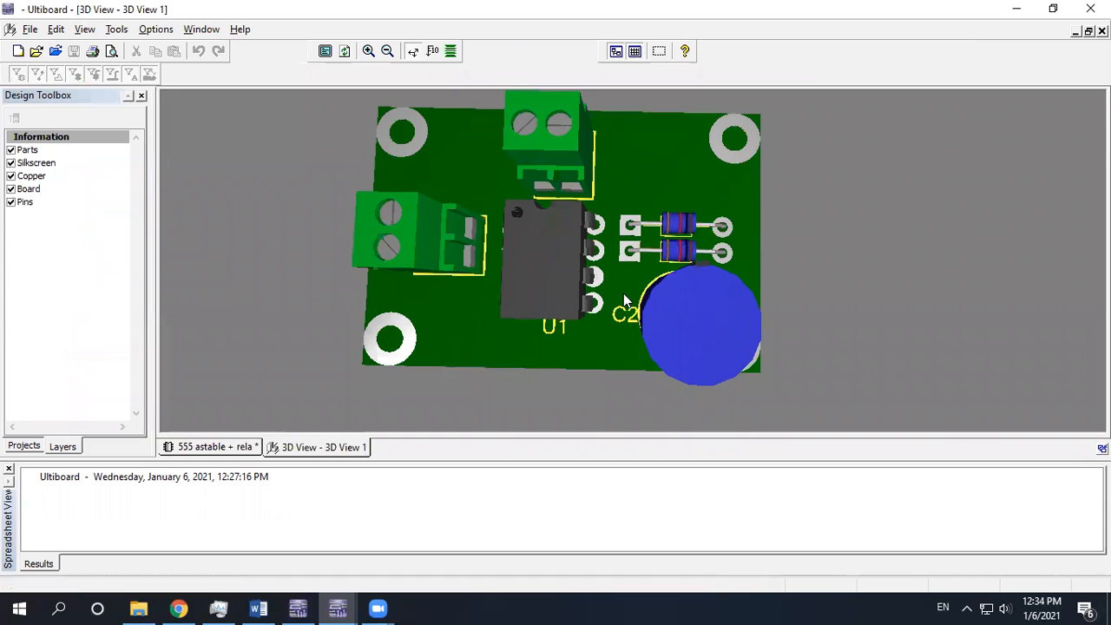
left_click(1102, 31)
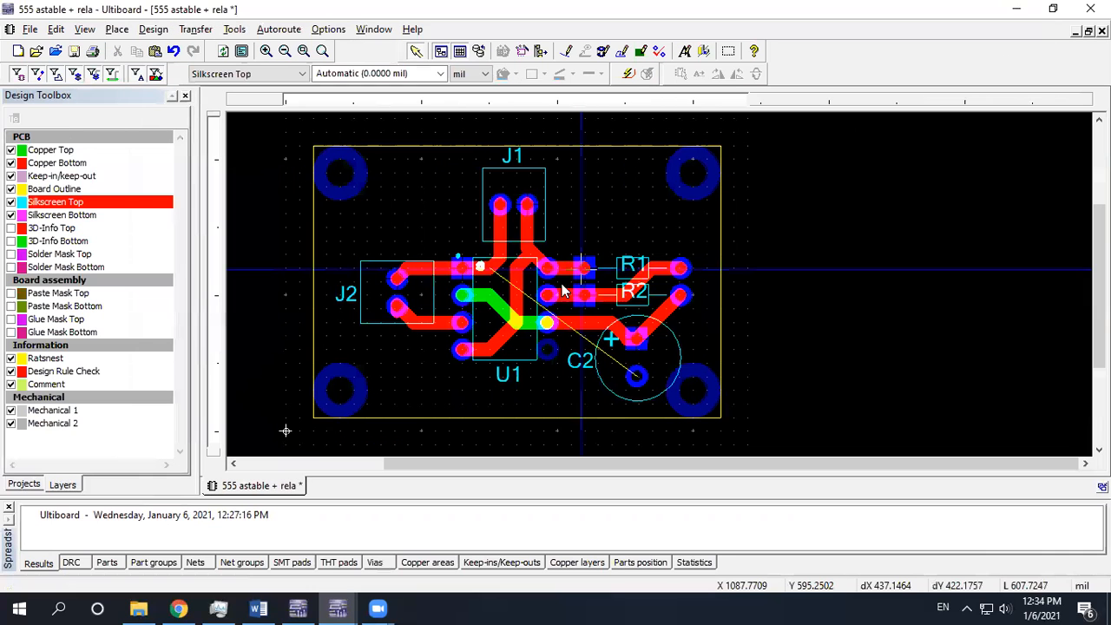
Reopen the 3D view, examine the label placement around the resistors and connectors from other angles, and close it.
scroll(590, 354, "up", 1)
scroll(589, 354, "up", 1)
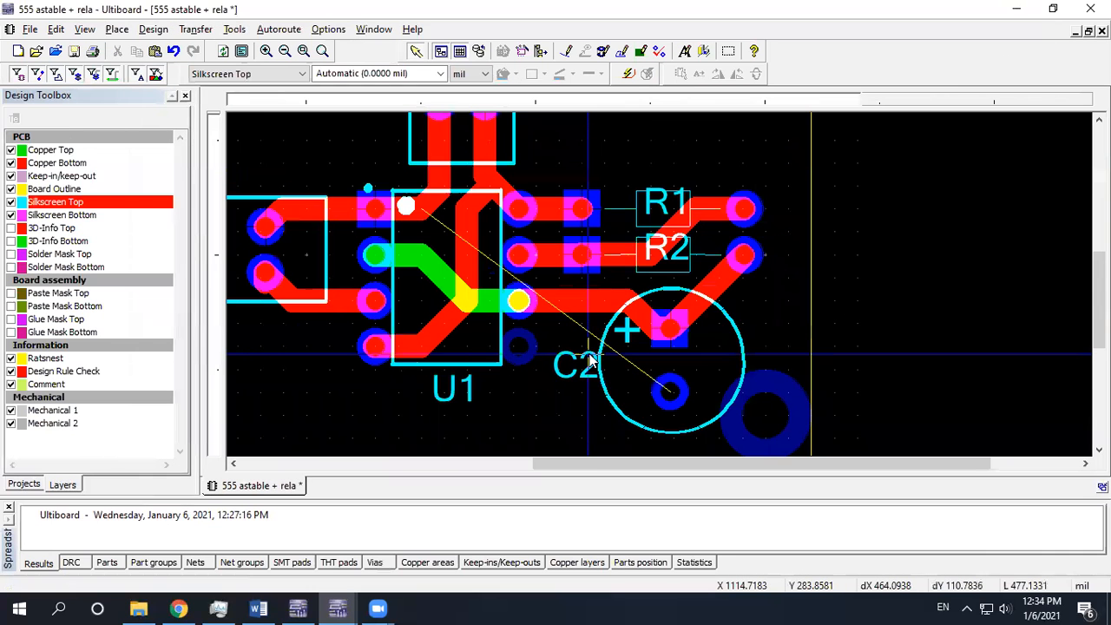
scroll(589, 354, "down", 1)
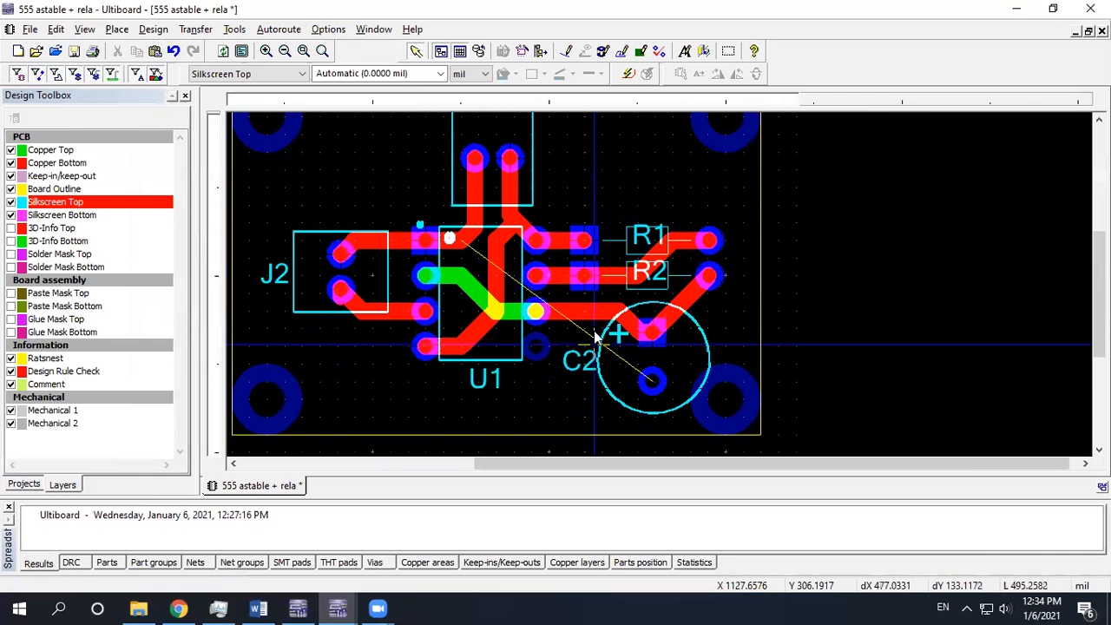
left_click(703, 52)
left_click(701, 350)
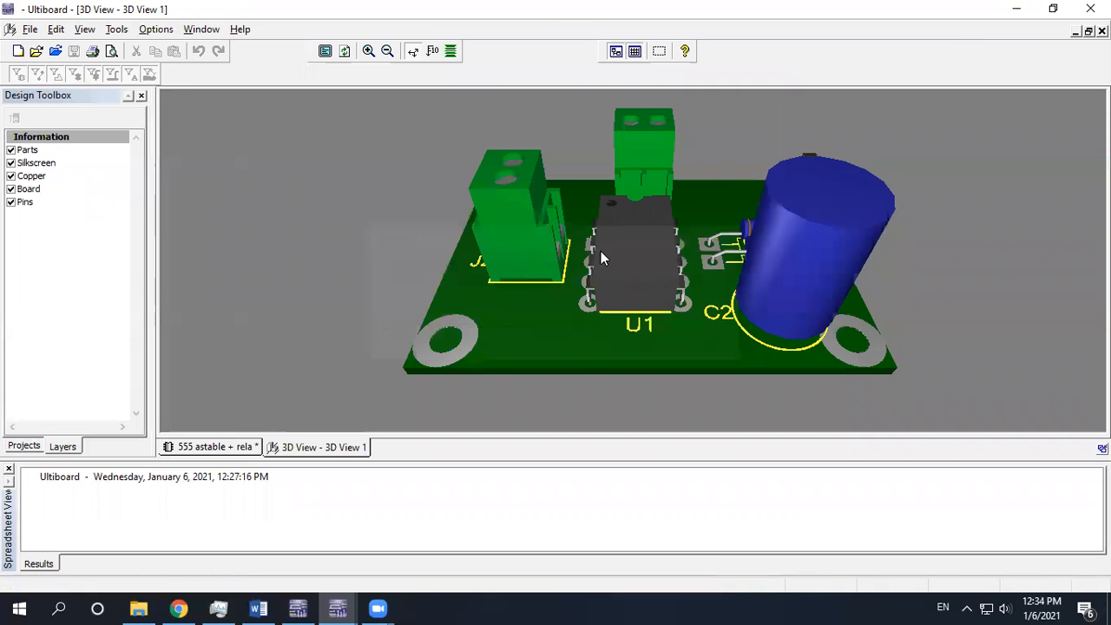
left_click_drag(710, 211, 668, 365)
left_click_drag(696, 172, 920, 95)
left_click(1101, 31)
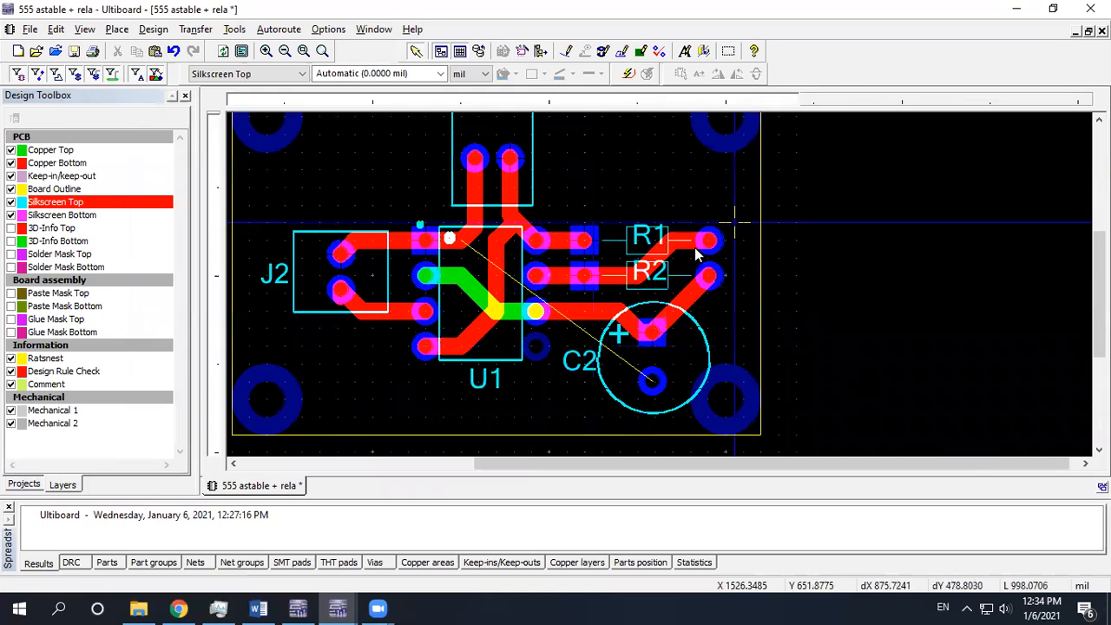
Move the R1 and R2 labels off the resistor bodies, placing R1 above and R2 below the resistors' round end pads.
scroll(646, 264, "up", 2)
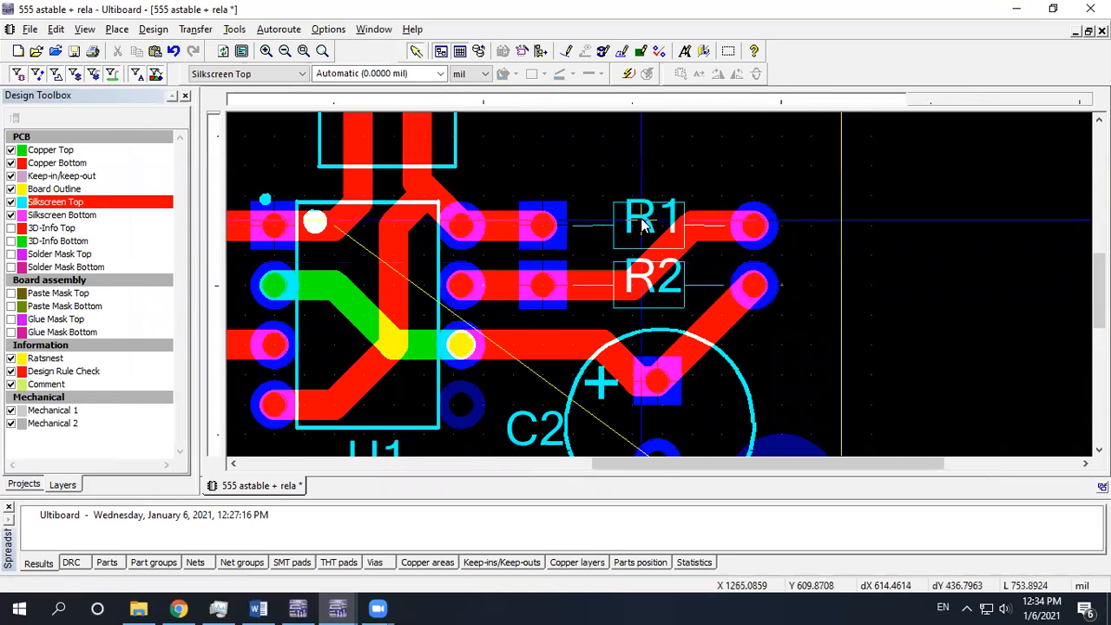
left_click_drag(646, 217, 682, 193)
left_click_drag(666, 282, 750, 371)
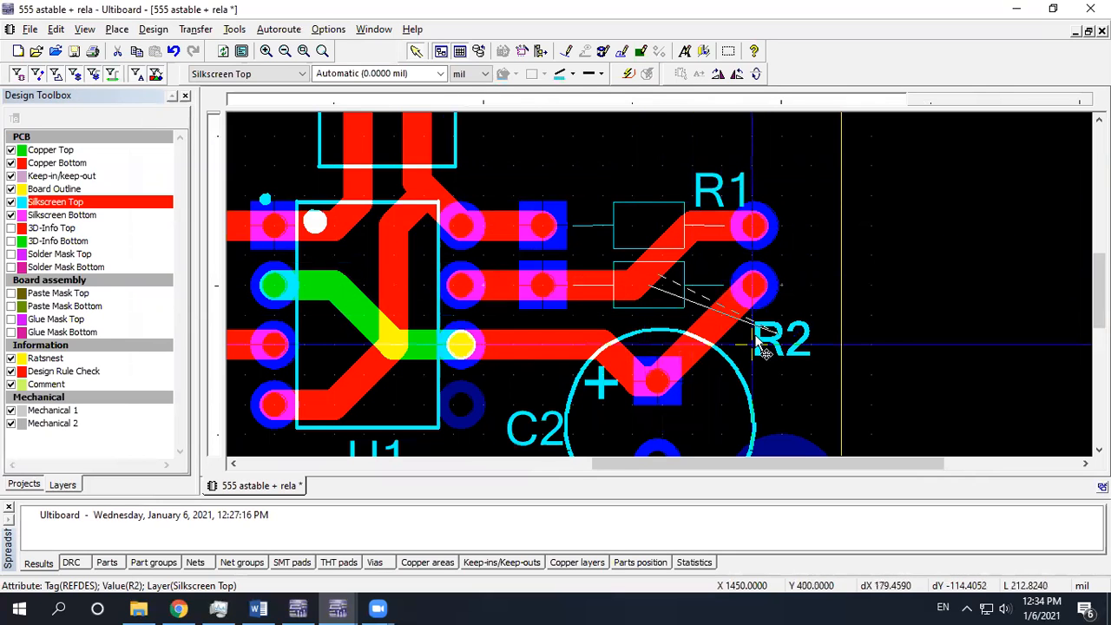
scroll(768, 236, "down", 4)
scroll(767, 236, "up", 2)
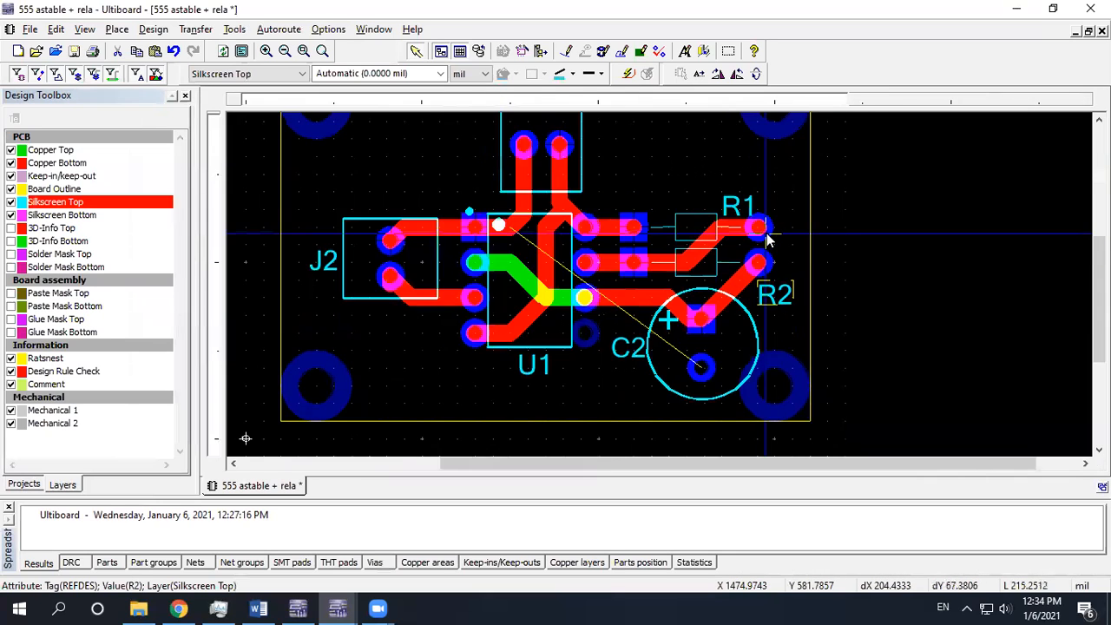
Move the R1 label above its resistor's square pad and the R2 label between its round end pad and the board edge.
left_click_drag(738, 208, 642, 198)
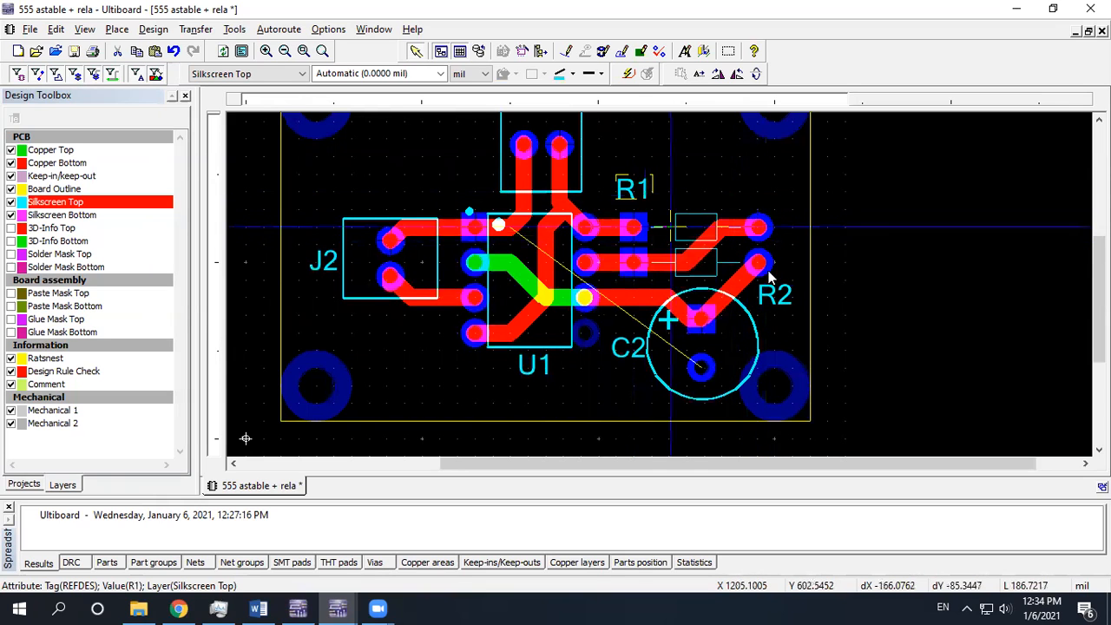
left_click_drag(774, 295, 636, 295)
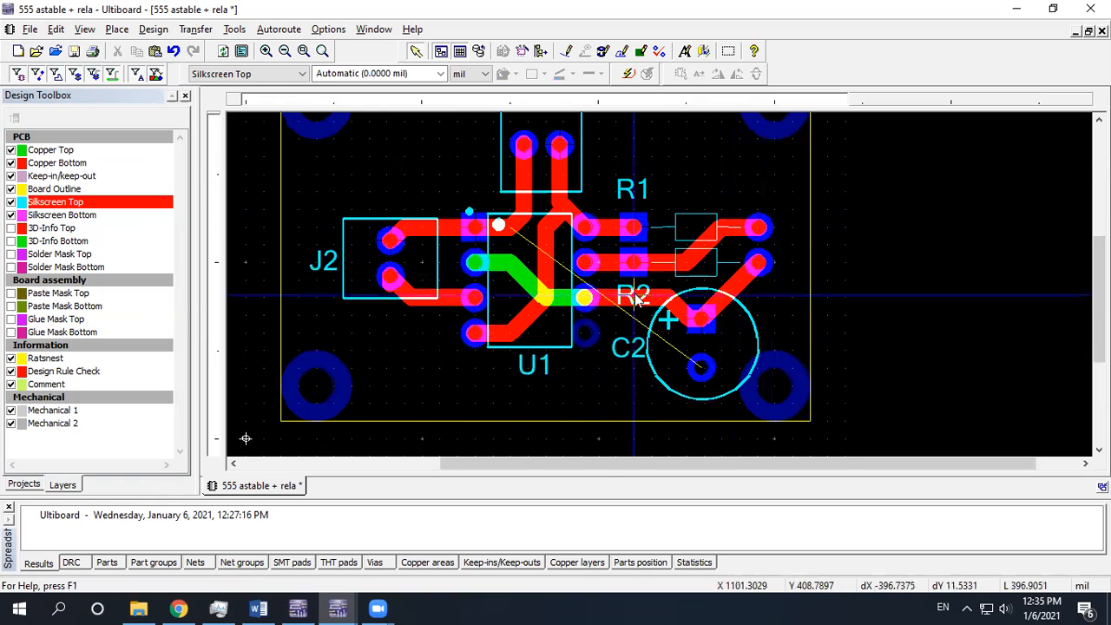
left_click_drag(636, 299, 820, 276)
scroll(799, 270, "up", 3)
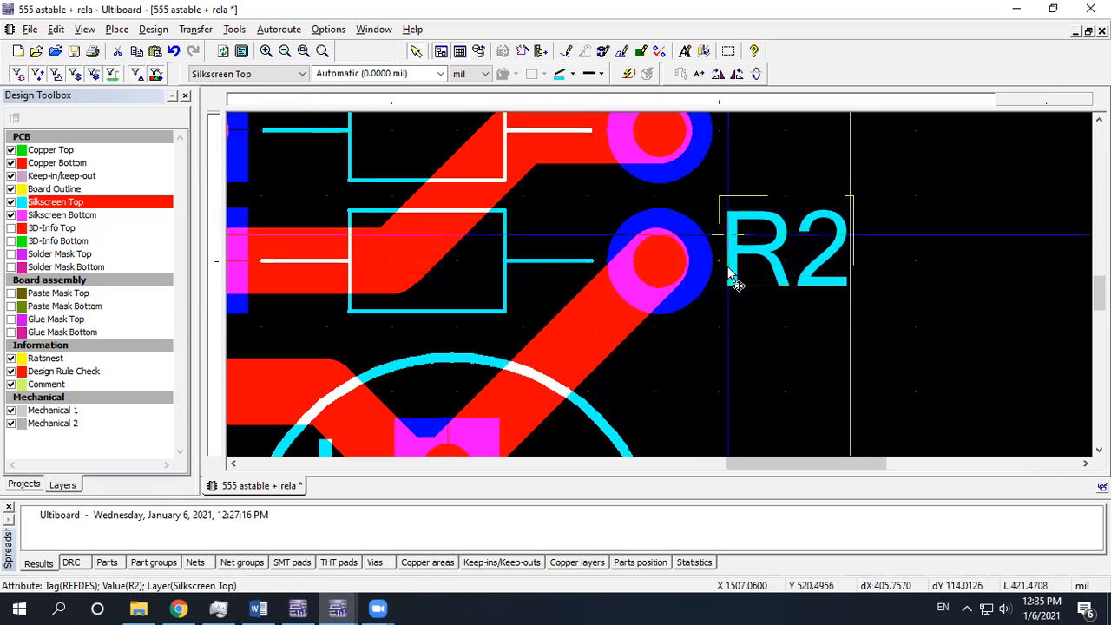
scroll(680, 291, "down", 1)
scroll(679, 291, "down", 1)
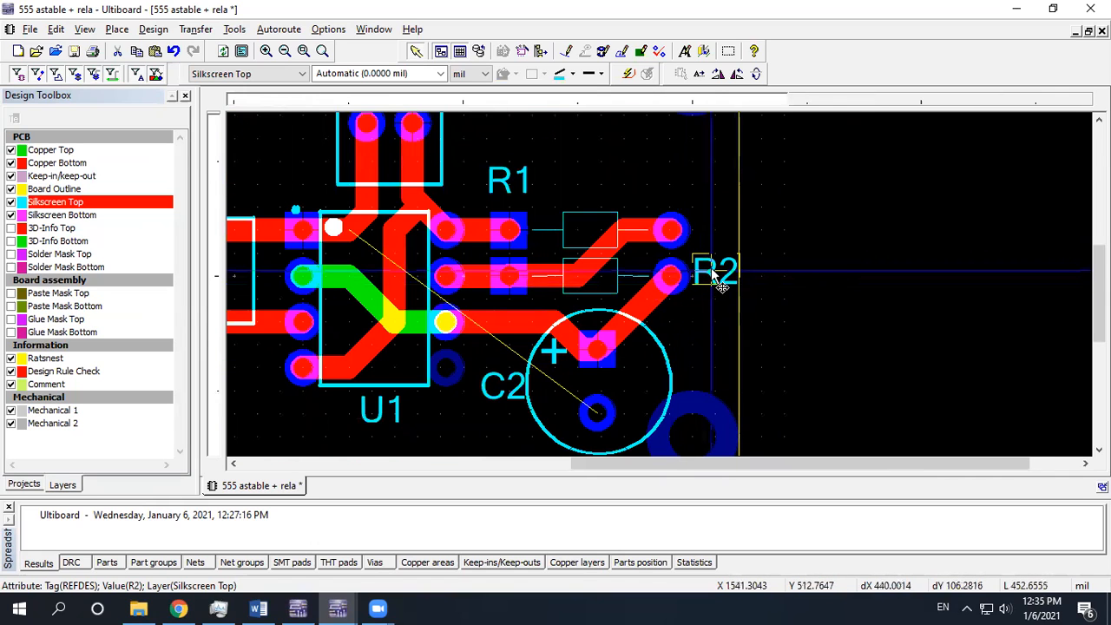
Move the R1 label beside its resistor's round end pad, directly above R2, check the placement in the 3D view, and return to the layout.
left_click_drag(519, 186, 720, 245)
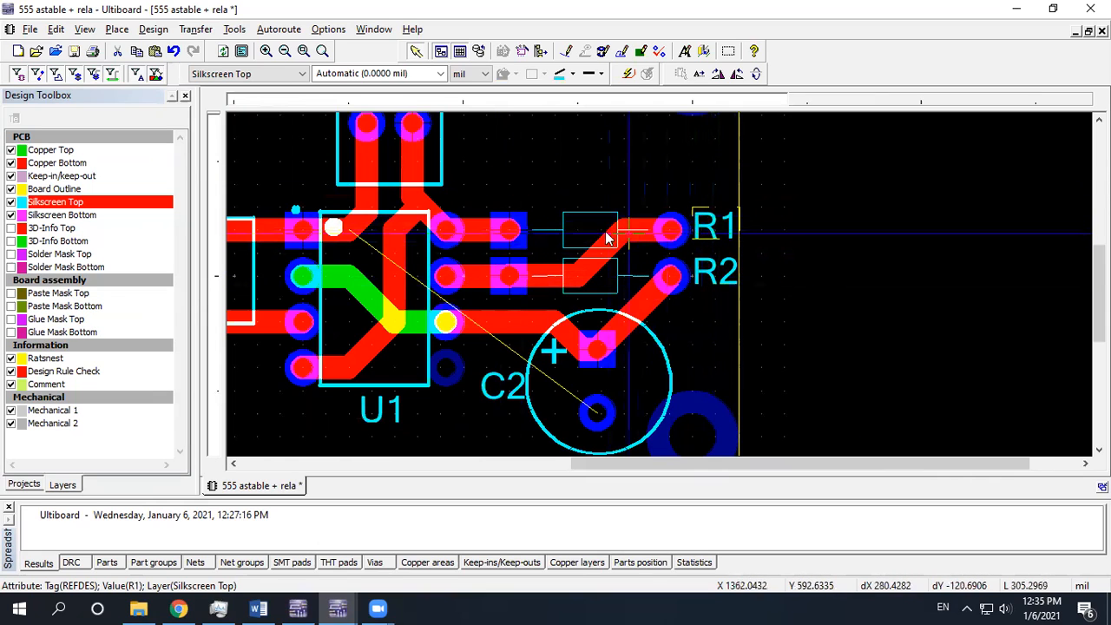
left_click(704, 52)
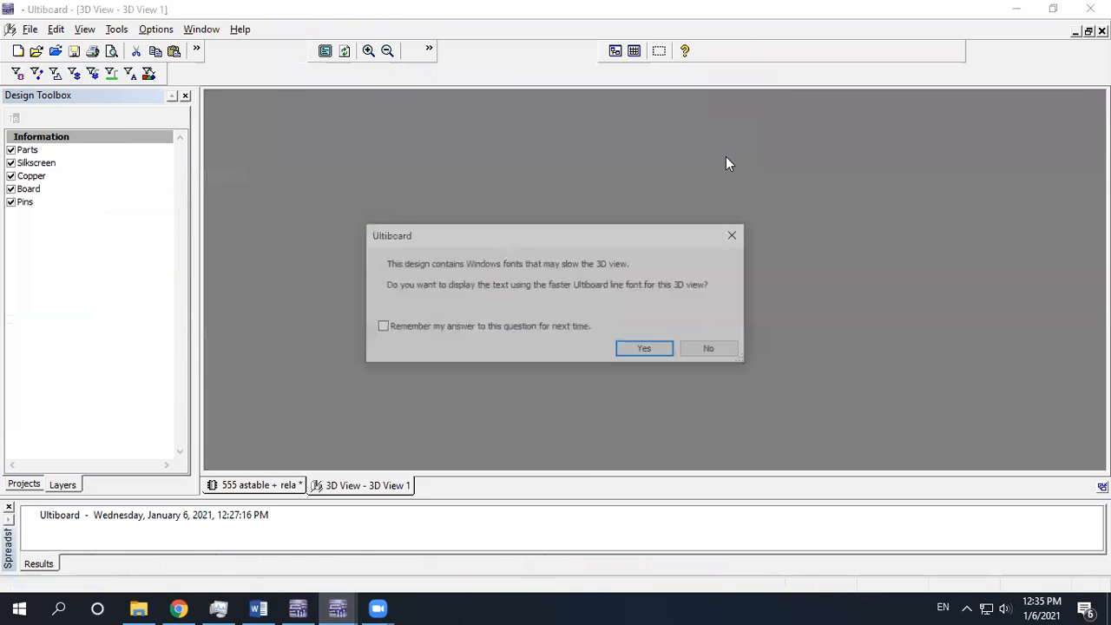
left_click(707, 348)
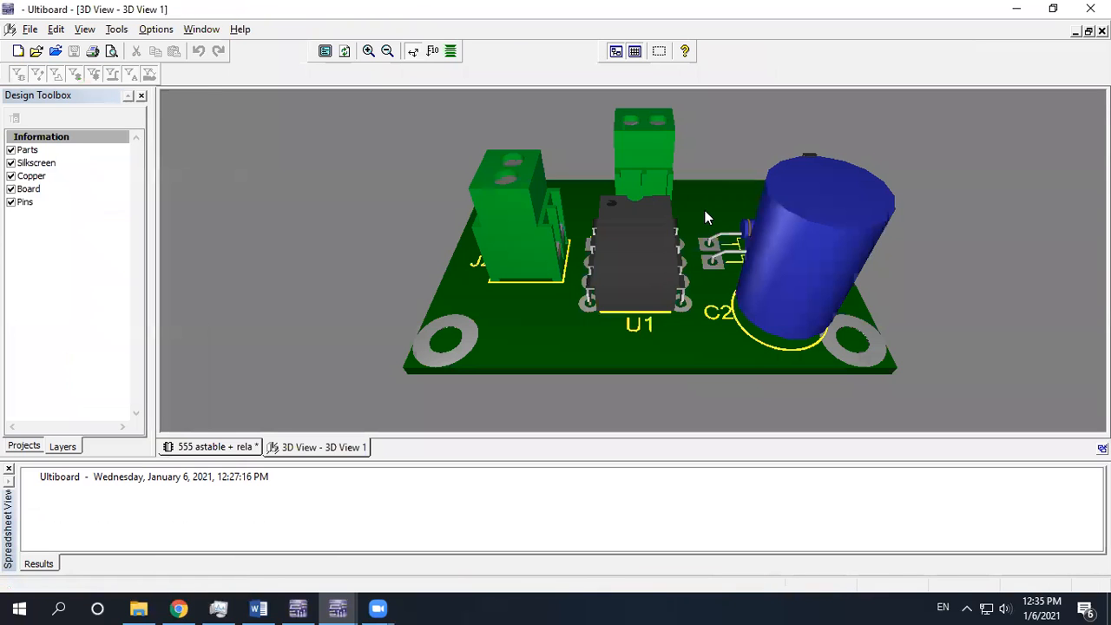
left_click_drag(704, 217, 655, 170)
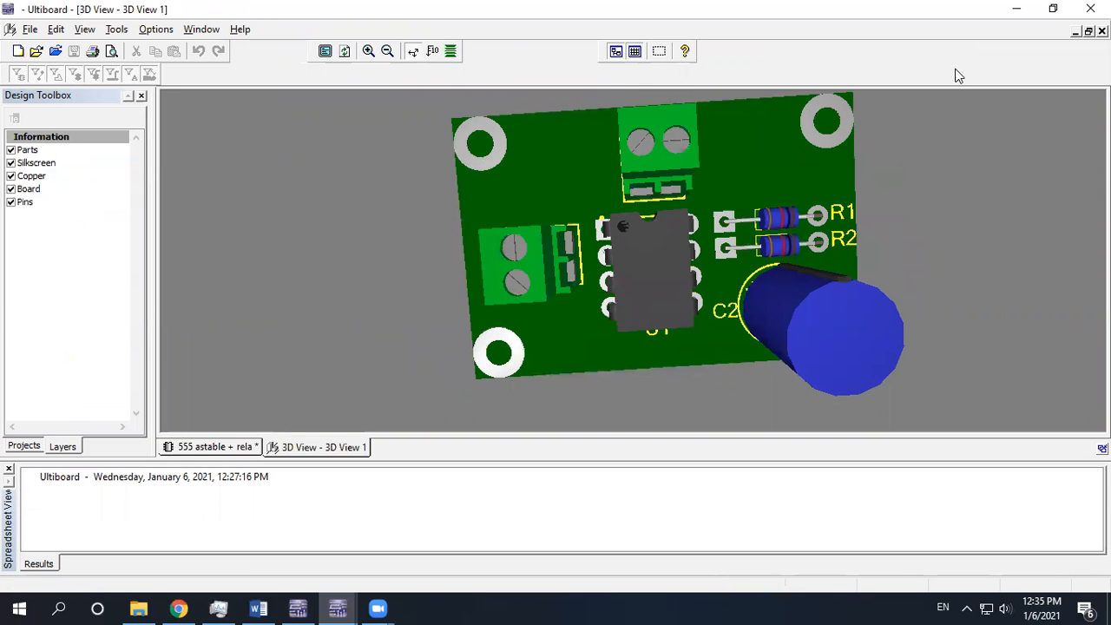
key("ctrl+F4")
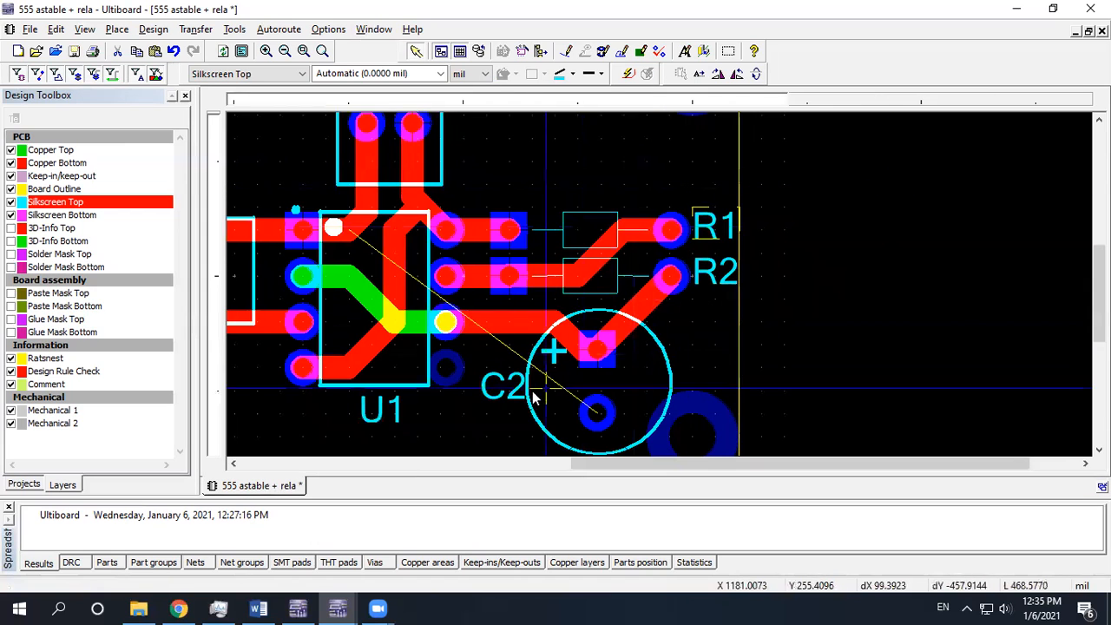
Move C2 to the capacitor outline's upper left, R2 below its round end pad, and R1 directly above its resistor body.
left_click_drag(499, 398, 532, 319)
left_click_drag(720, 269, 705, 321)
left_click_drag(714, 223, 623, 197)
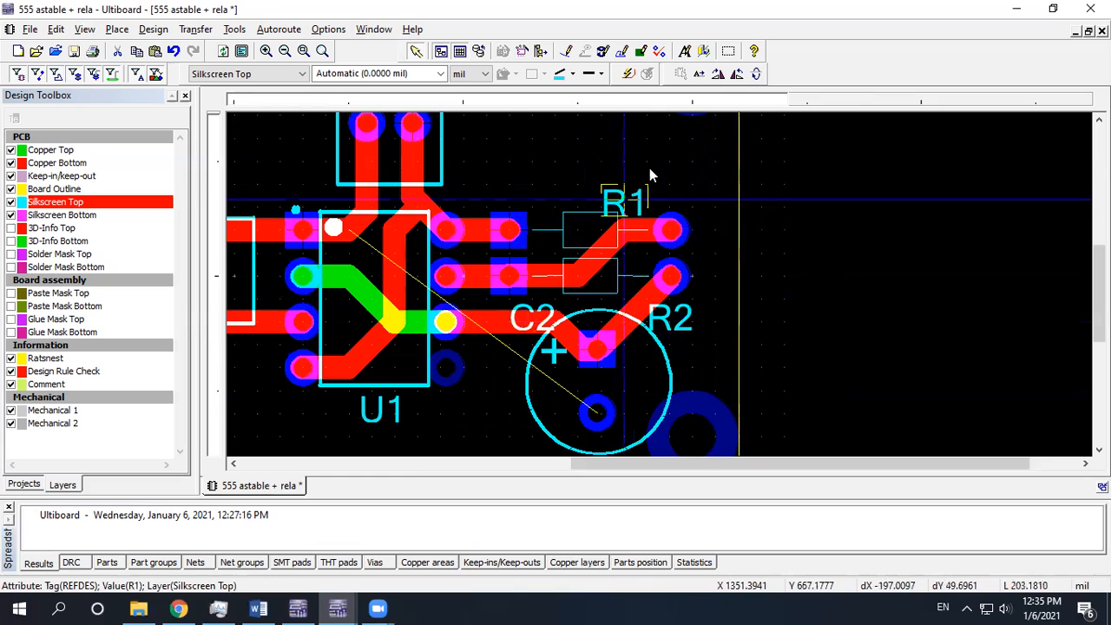
Check the R1, R2 and C2 label placement in the 3D view without the faster line font, then close it.
left_click(703, 51)
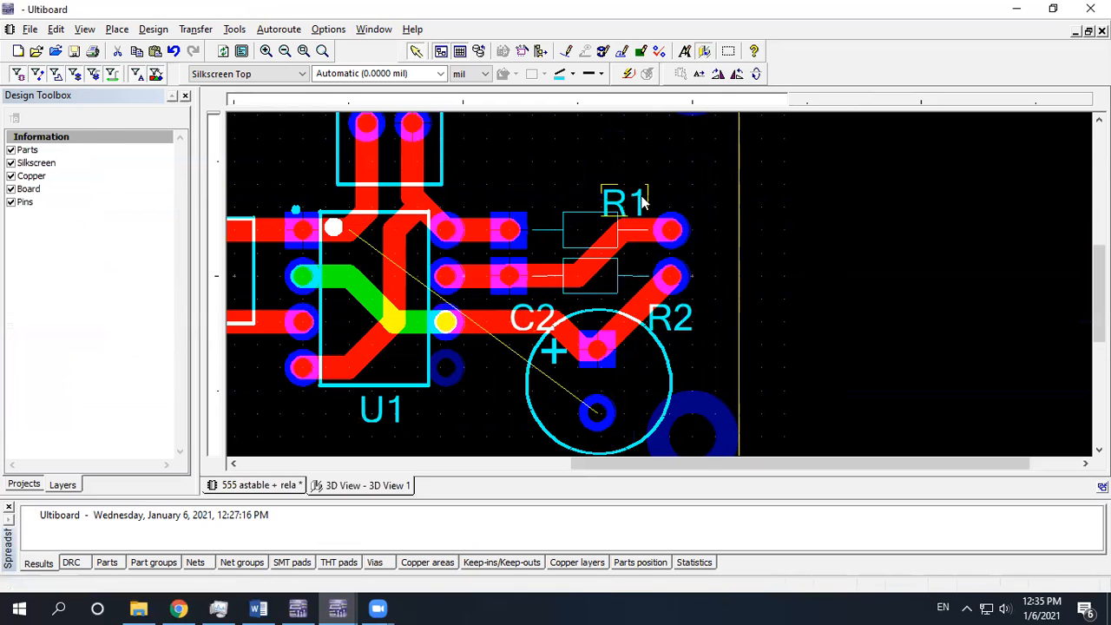
left_click(713, 351)
left_click_drag(659, 256, 705, 306)
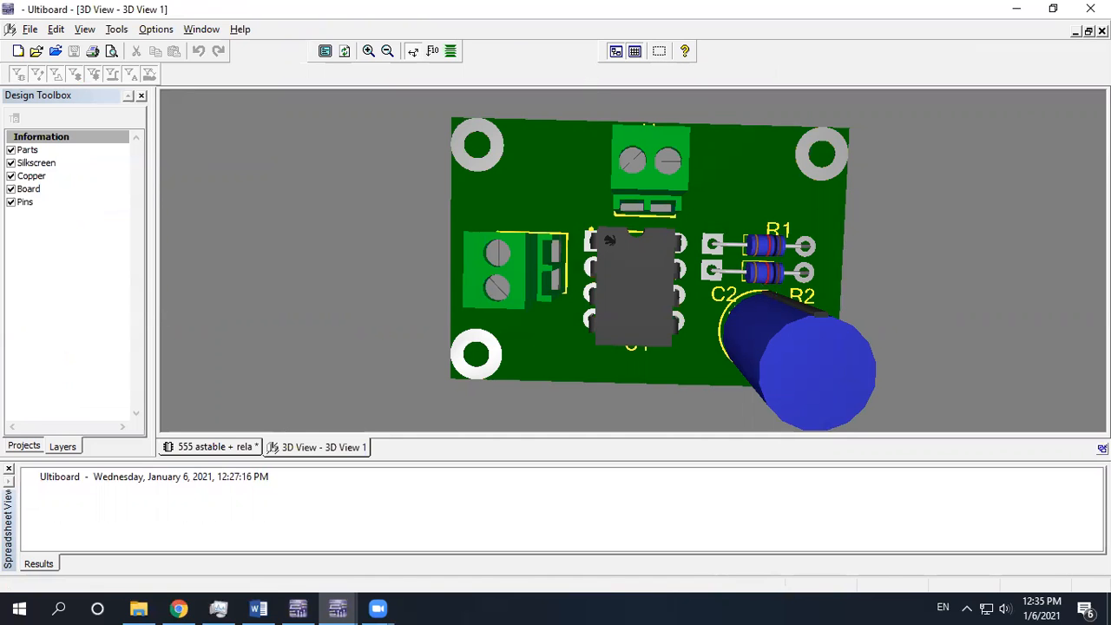
left_click(1102, 32)
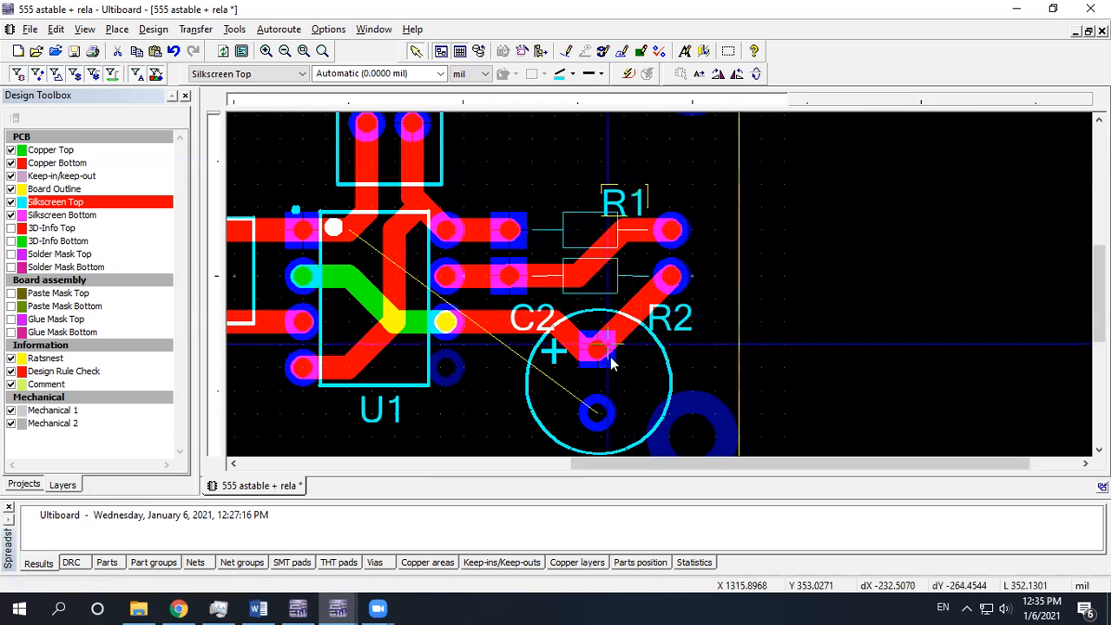
Move the R1 label above the lead between its square pad and resistor body, and C2 outside the capacitor outline at its lower left.
mouse_move(614, 348)
middle_mouse_down()
mouse_move(619, 318)
mouse_move(618, 345)
middle_mouse_up()
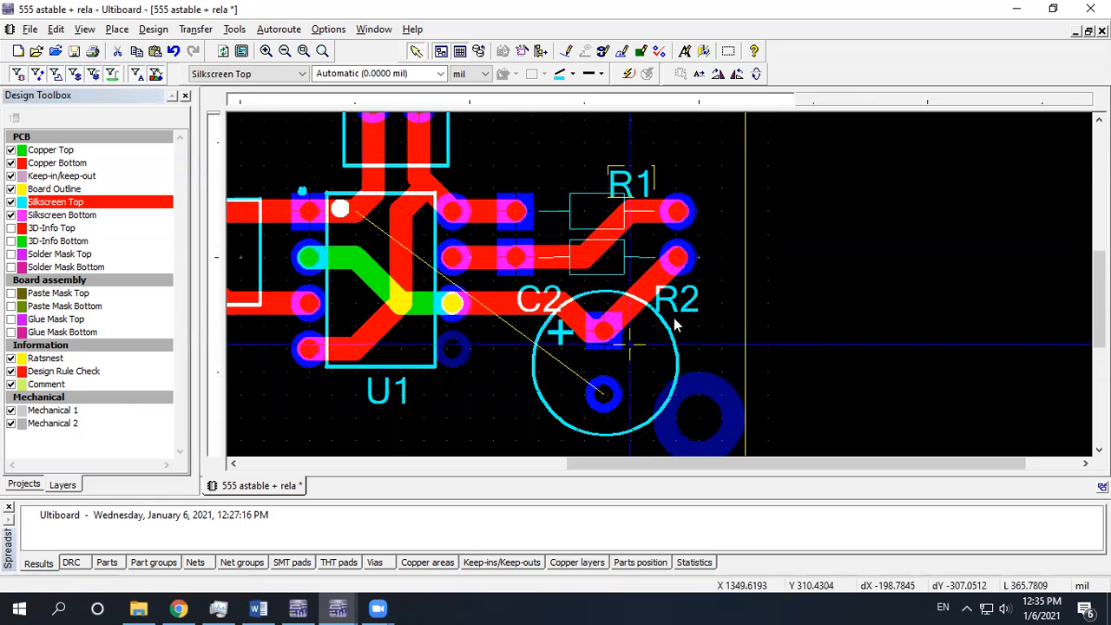
left_click_drag(629, 190, 560, 173)
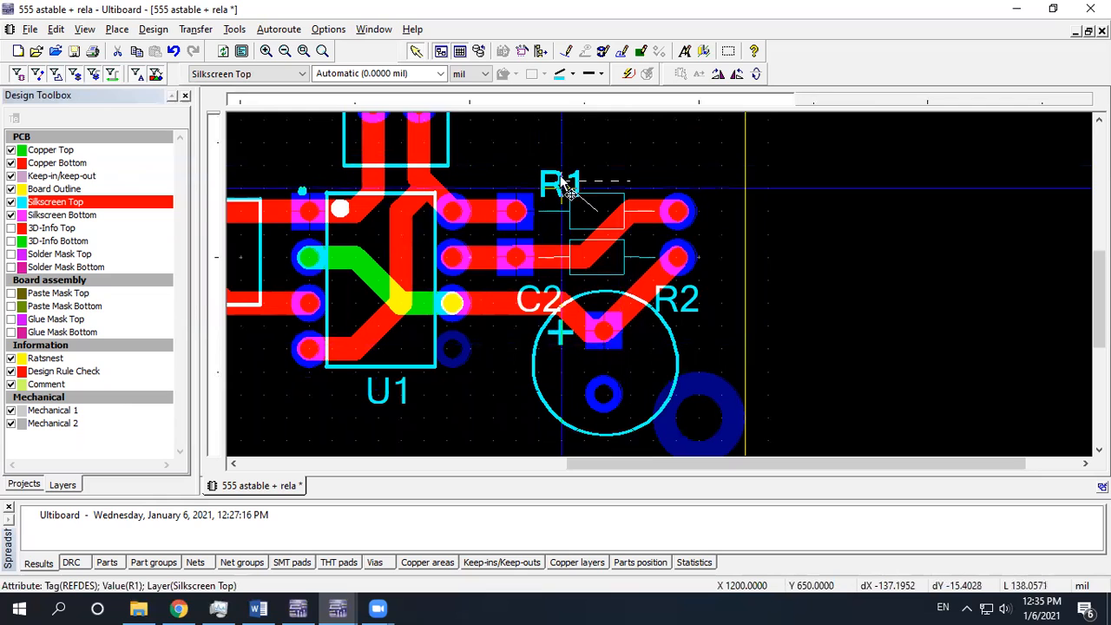
left_click_drag(533, 305, 514, 436)
scroll(548, 397, "up", 1)
scroll(549, 397, "down", 1)
scroll(542, 395, "down", 1)
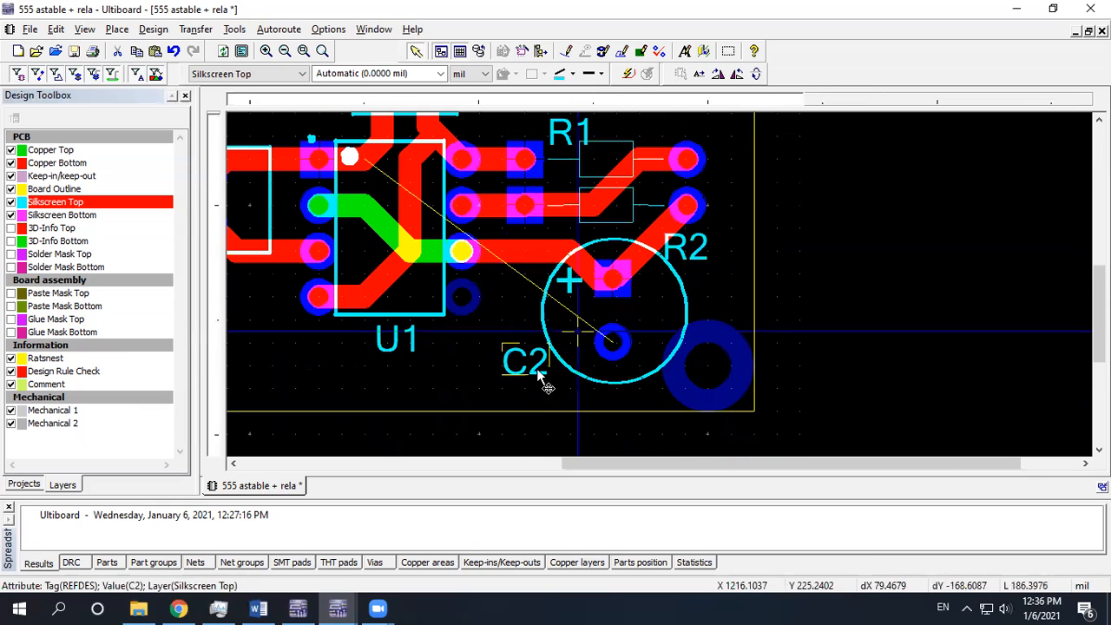
left_click(486, 379)
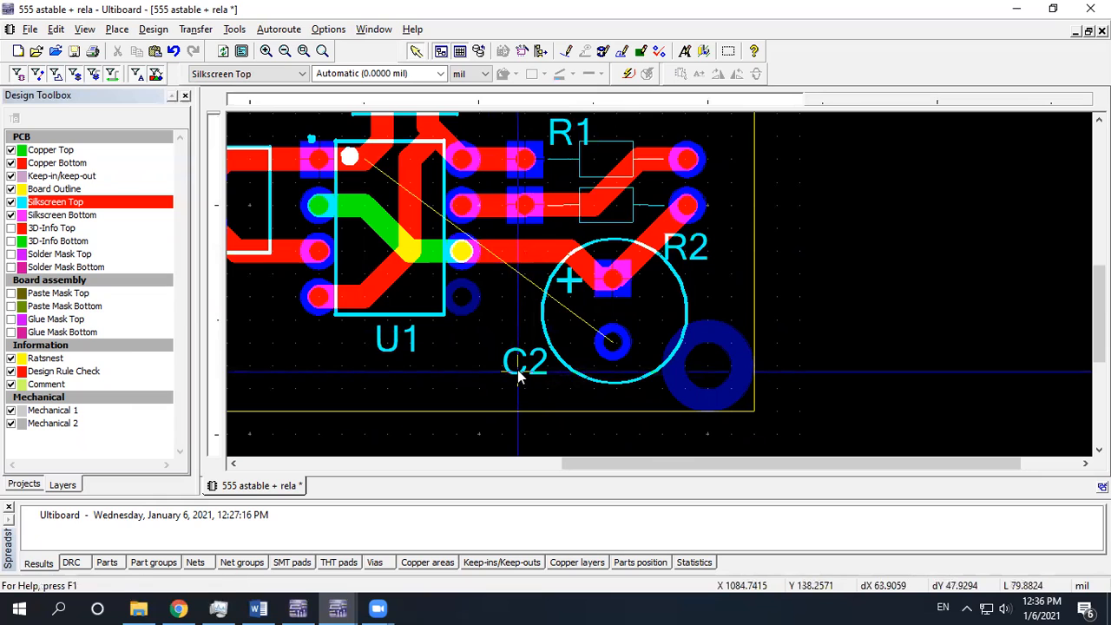
Try the C2 label inside the capacitor outline and examine the board in the 3D view from above, then return to the layout.
left_click_drag(517, 369, 582, 323)
left_click(519, 351)
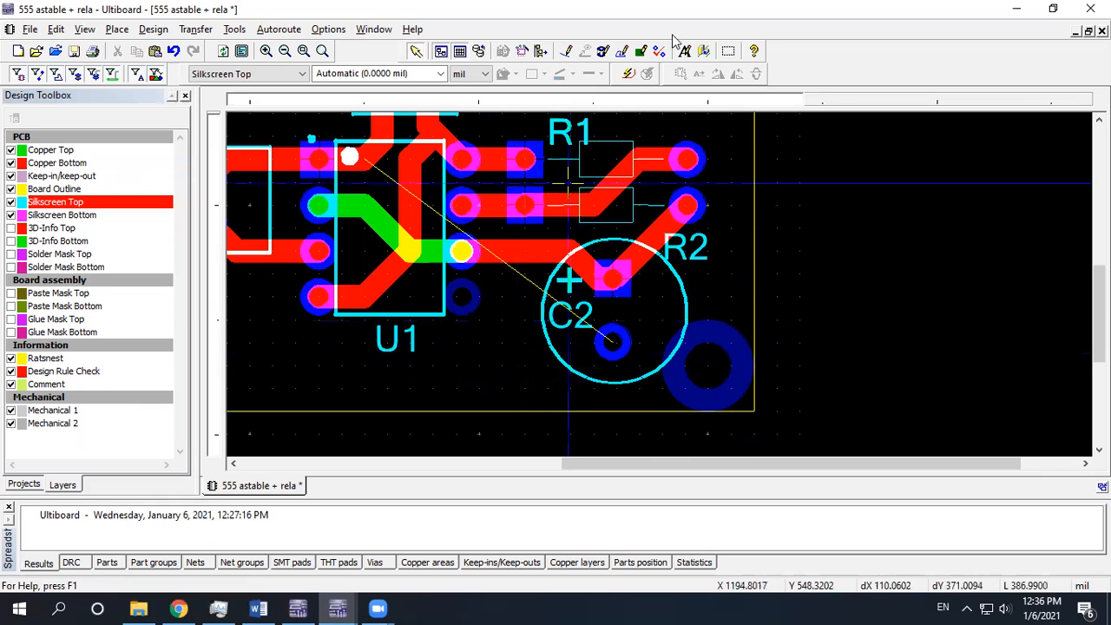
left_click(704, 52)
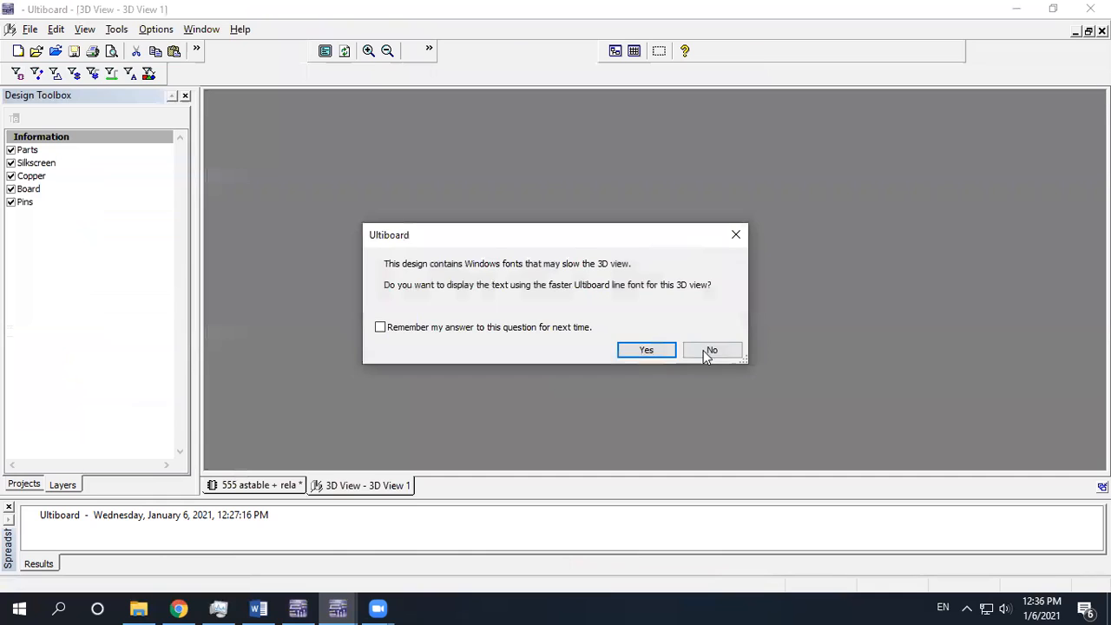
left_click(705, 350)
left_click_drag(692, 357, 650, 230)
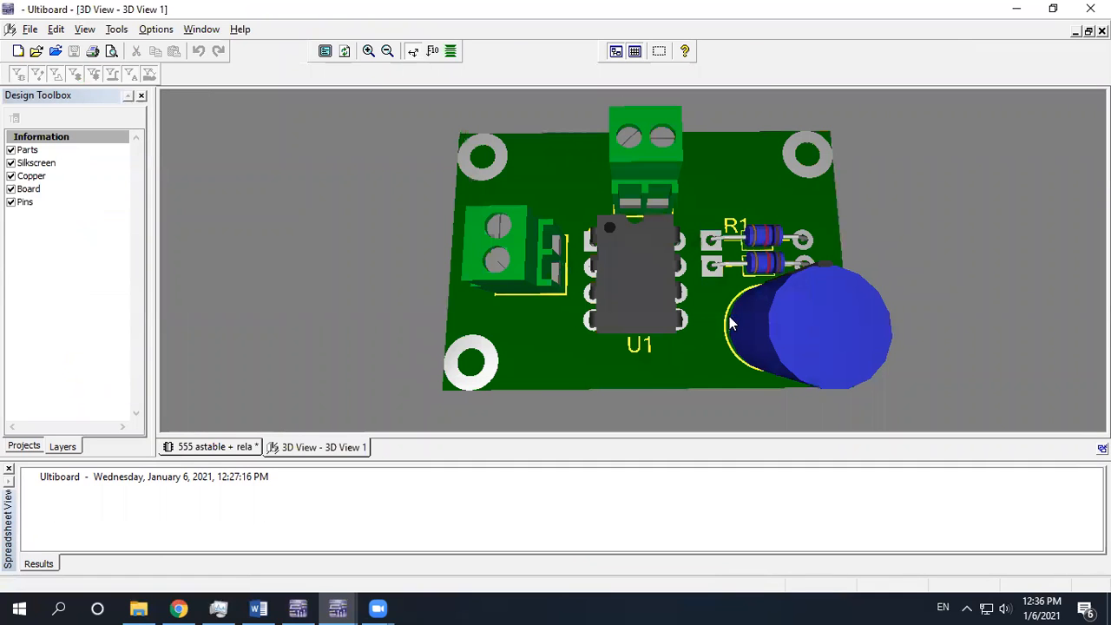
scroll(805, 316, "down", 2)
left_click_drag(863, 302, 812, 274)
middle_click_drag(772, 296, 686, 302)
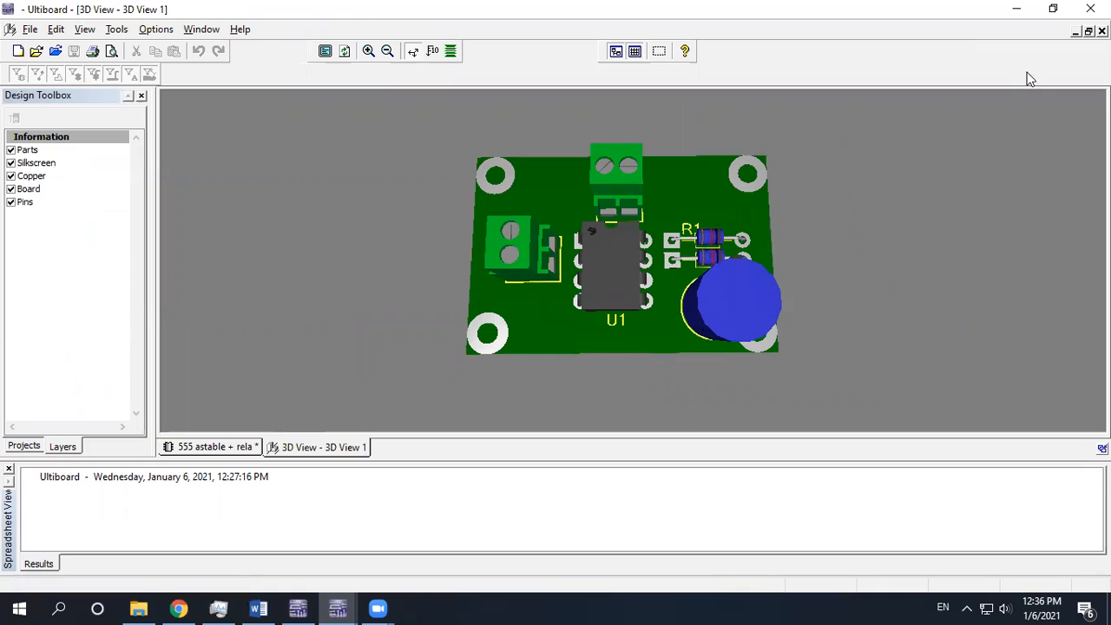
left_click(1101, 31)
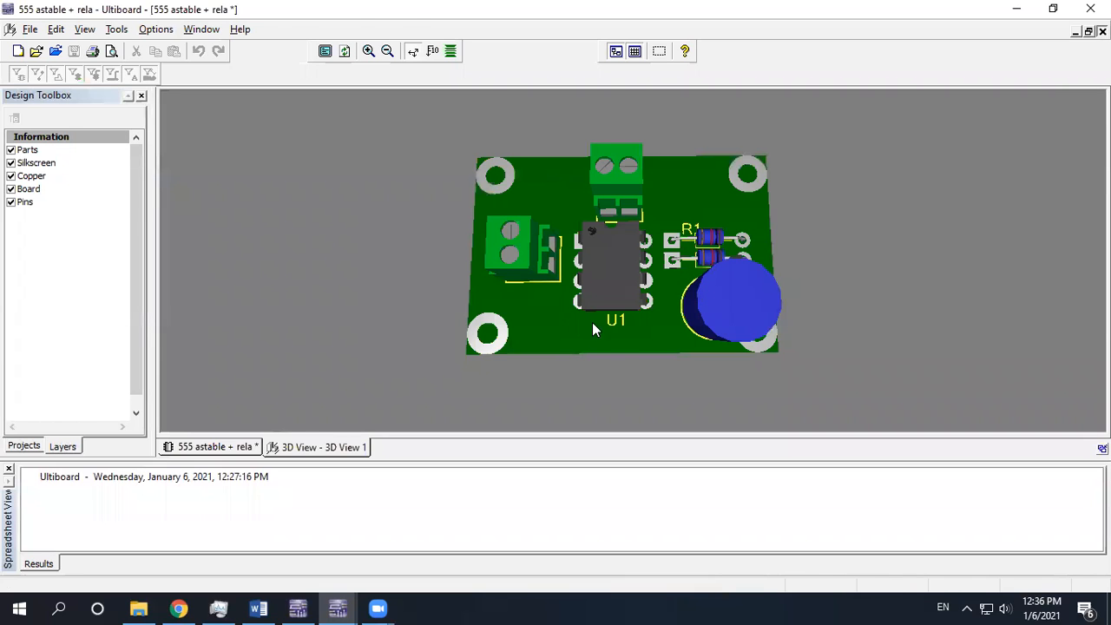
Move the C2 label back outside the capacitor outline, at its lower left near the bottom board edge.
left_click_drag(571, 319, 528, 365)
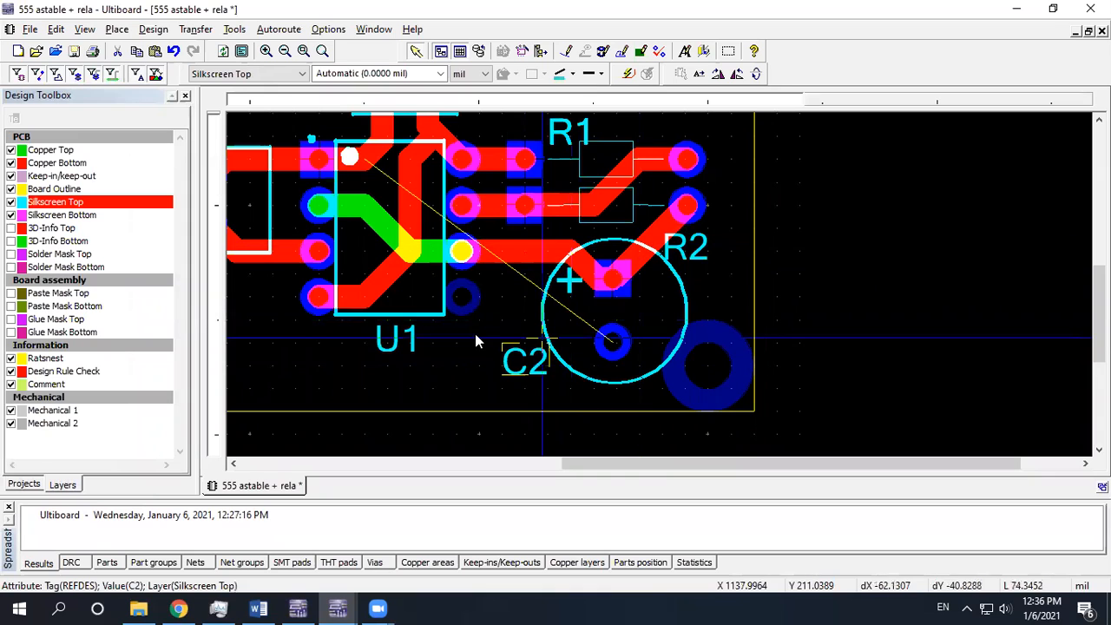
middle_click_drag(475, 335, 619, 355)
middle_click_drag(574, 383, 607, 398)
left_click(603, 385)
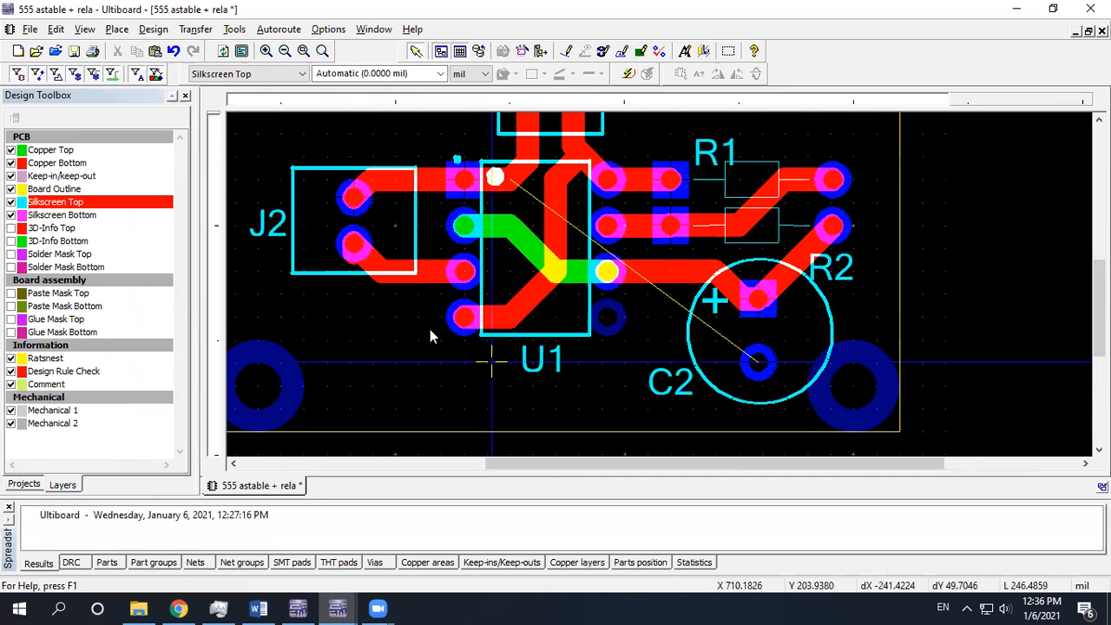
Move the J2 label from beside its connector to just below the connector outline, near its left corner.
scroll(430, 333, "down", 3)
left_click_drag(387, 296, 411, 298)
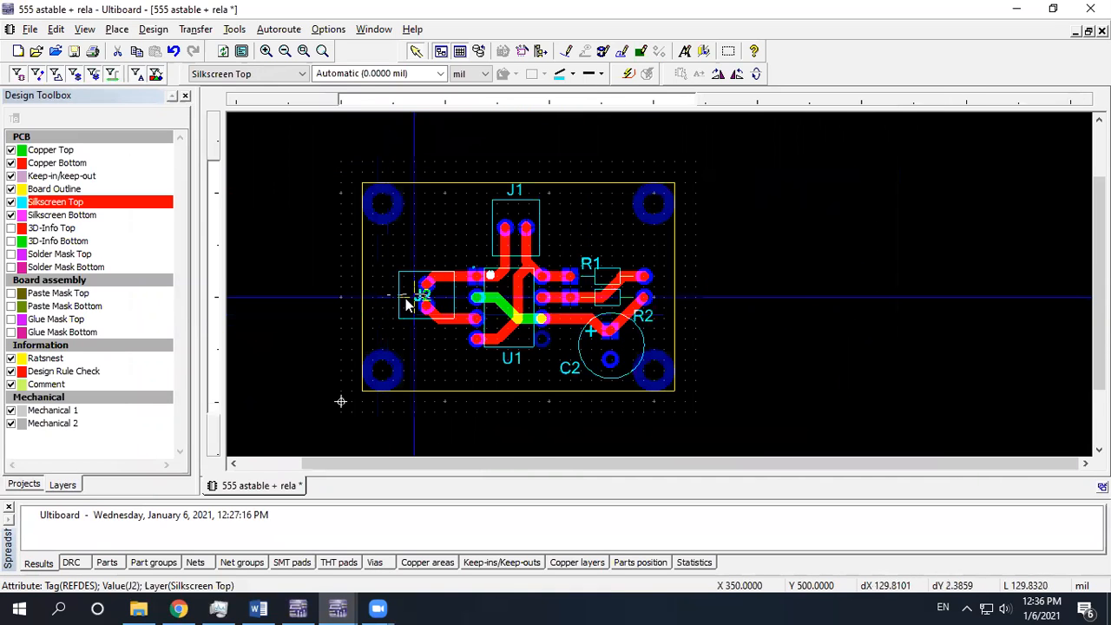
scroll(407, 318, "up", 2)
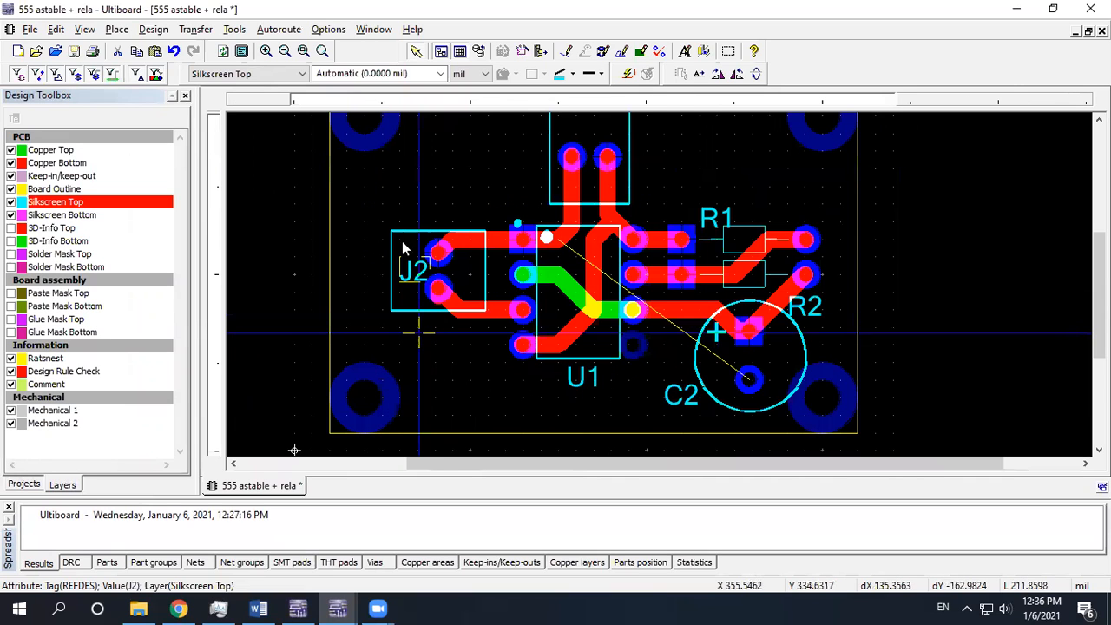
left_click_drag(411, 326, 417, 335)
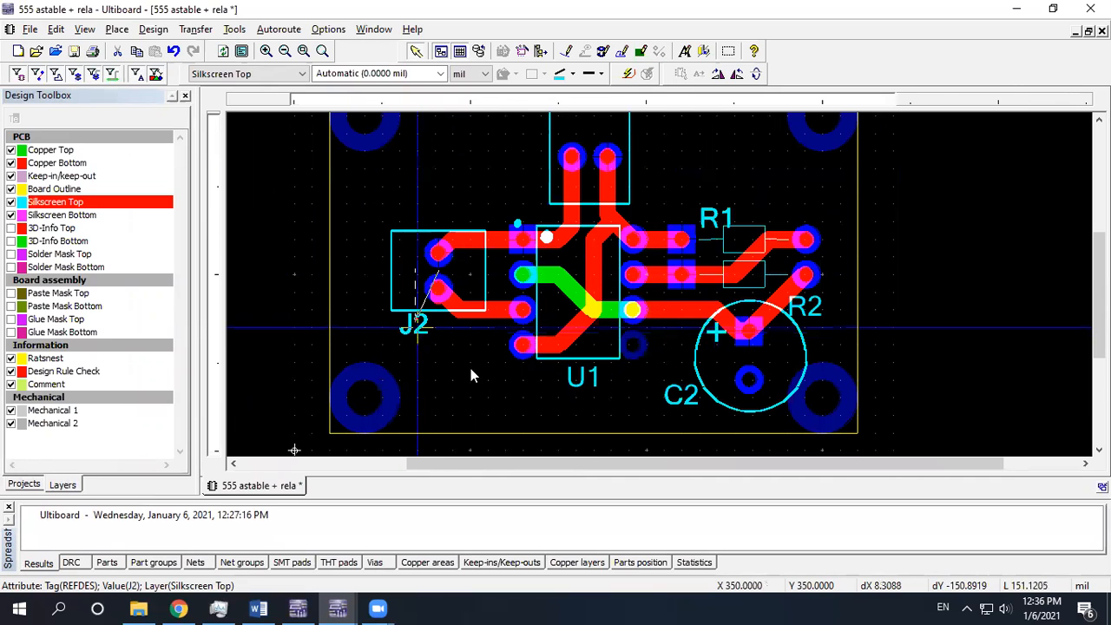
Move the J1 label from above its connector to the left of the connector outline, level with the pads.
scroll(532, 365, "down", 2)
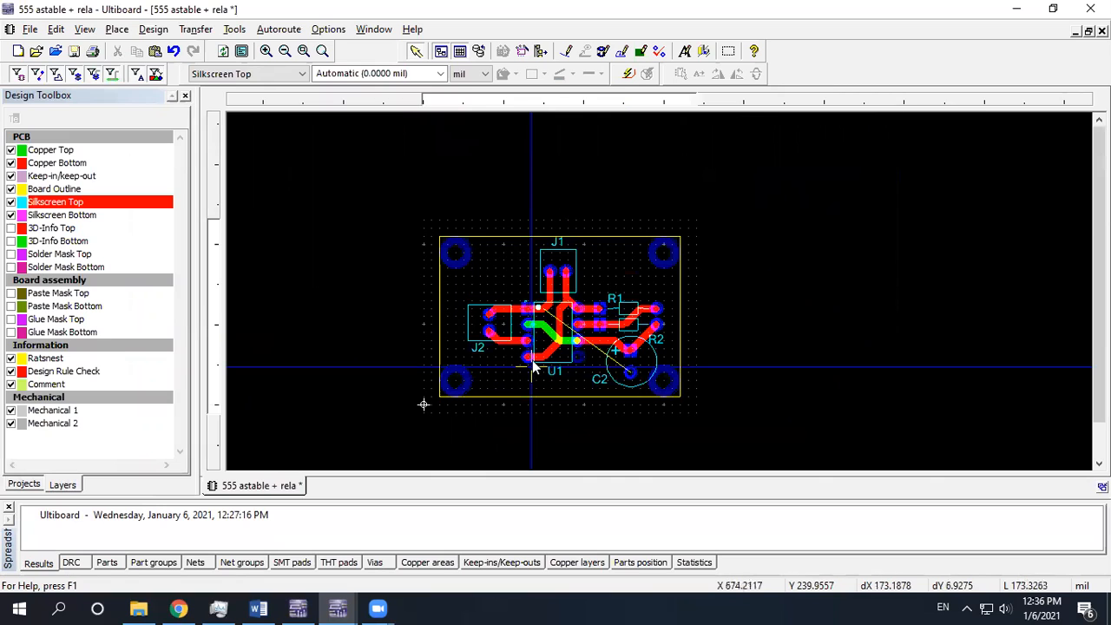
scroll(531, 364, "up", 2)
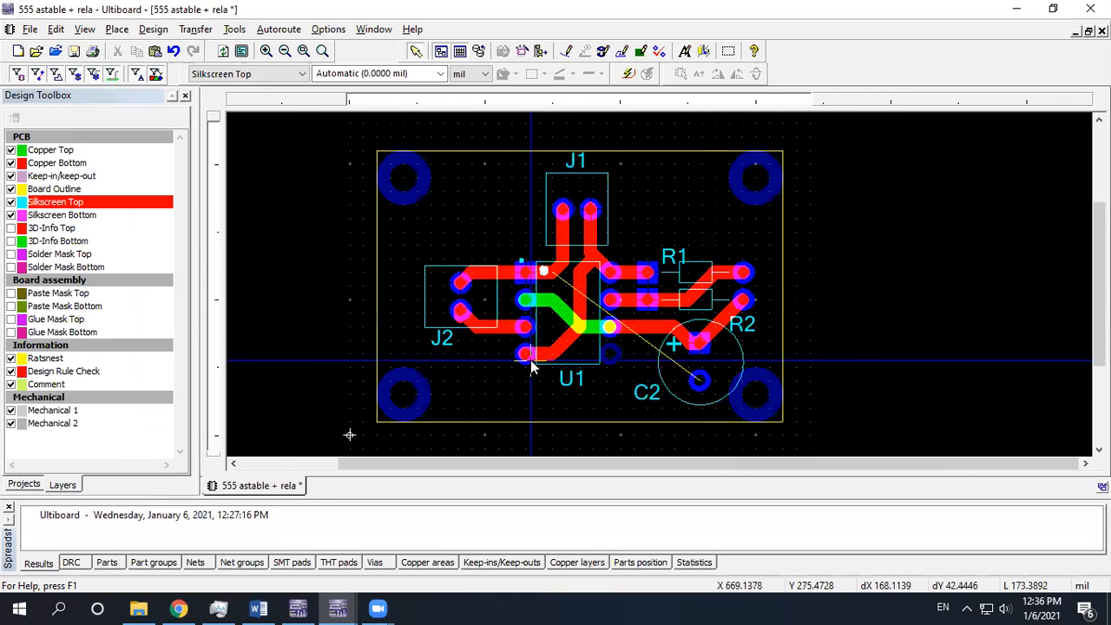
scroll(532, 365, "up", 1)
scroll(531, 359, "down", 2)
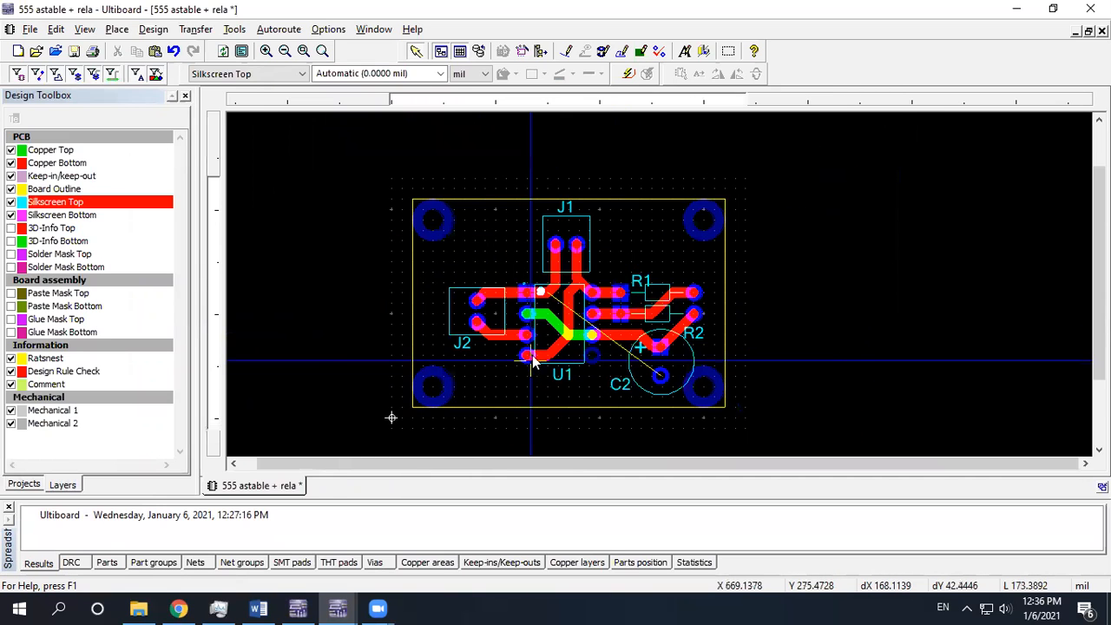
left_click_drag(566, 206, 527, 253)
left_click(639, 251)
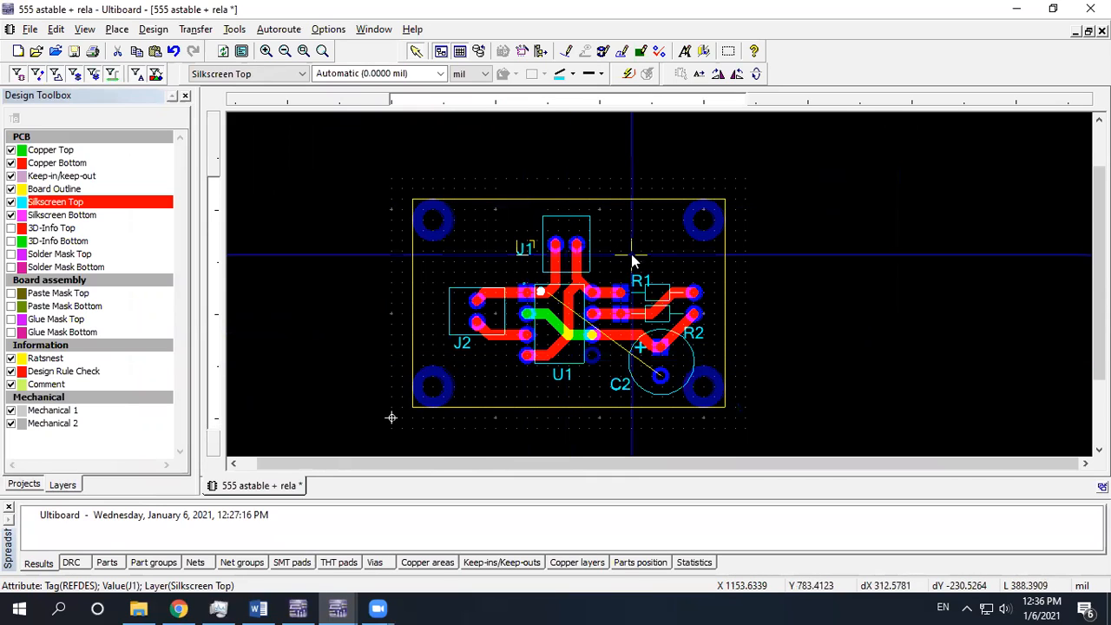
scroll(618, 285, "up", 2)
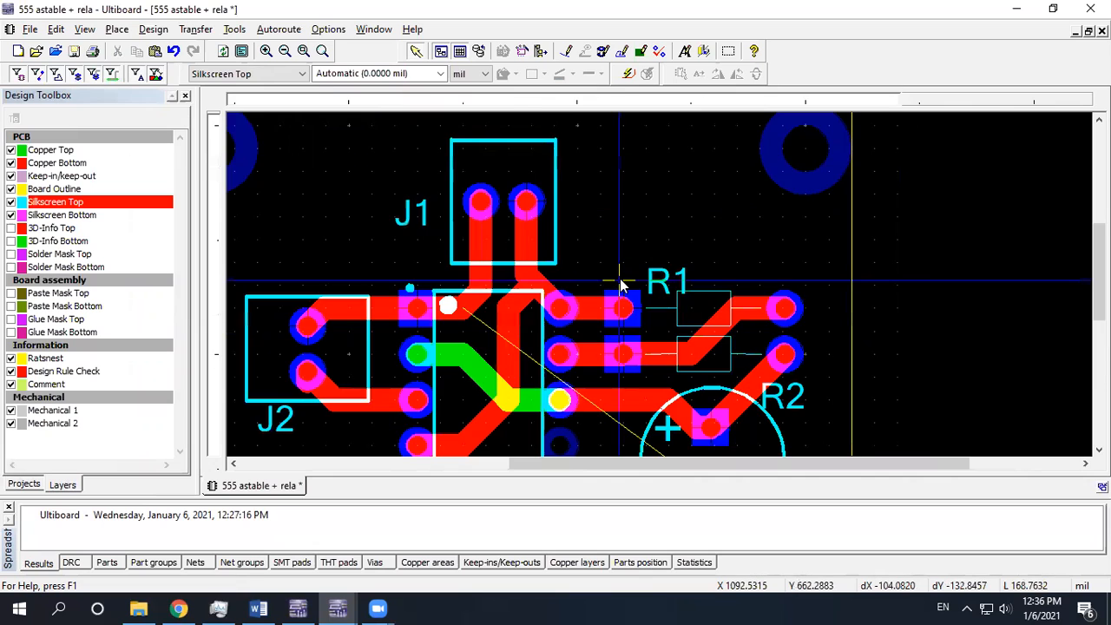
scroll(618, 284, "down", 2)
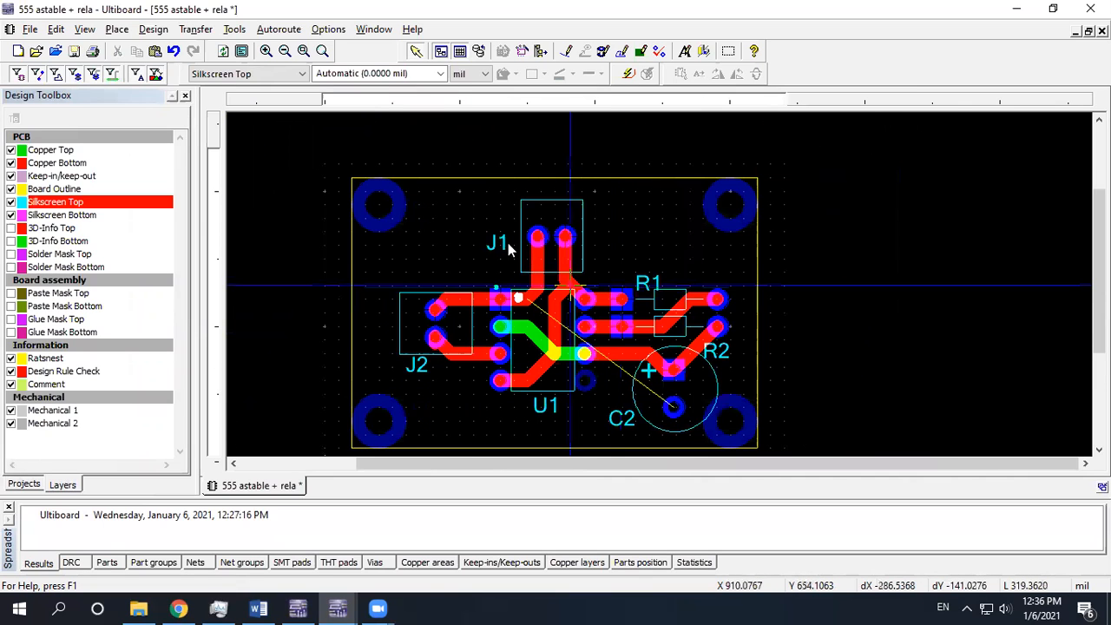
Try the J1 label across the connector's left outline, beside the first pad.
left_click_drag(532, 251, 526, 247)
scroll(534, 242, "up", 2)
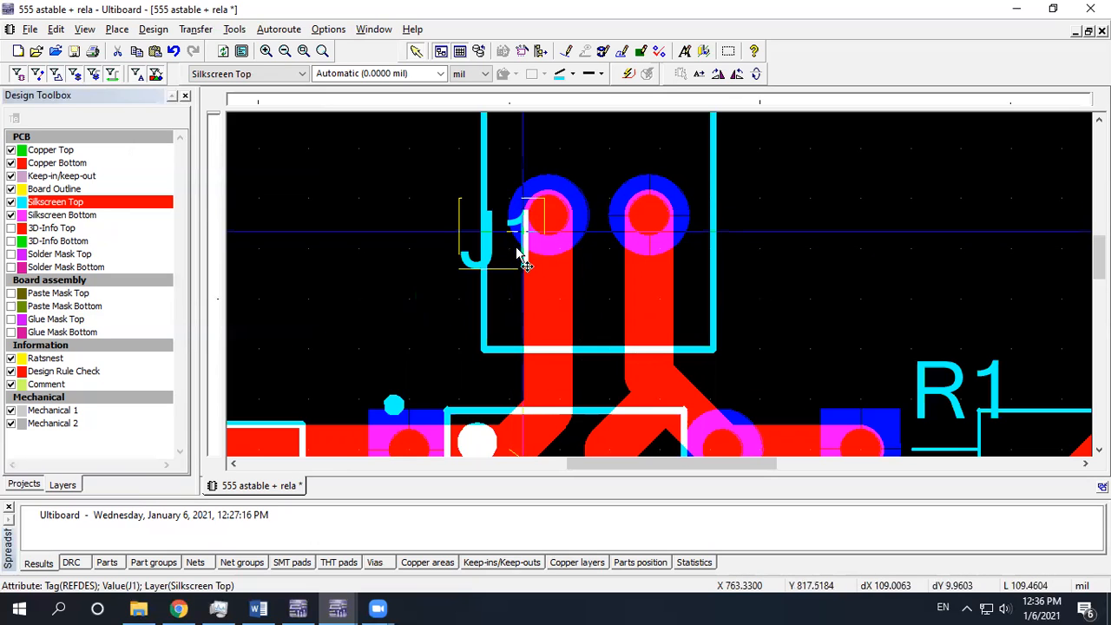
scroll(519, 254, "down", 3)
Move the J1 label outside the connector outline at its lower left, clear of the outline.
left_click_drag(307, 202, 476, 266)
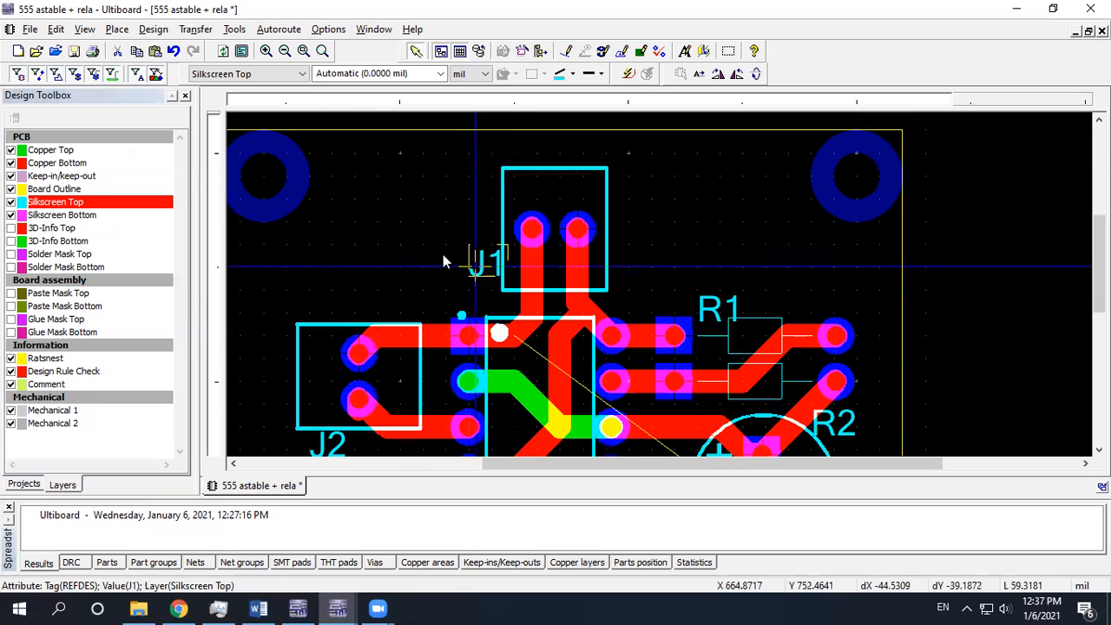
left_click(555, 291)
middle_click_drag(607, 229, 584, 188)
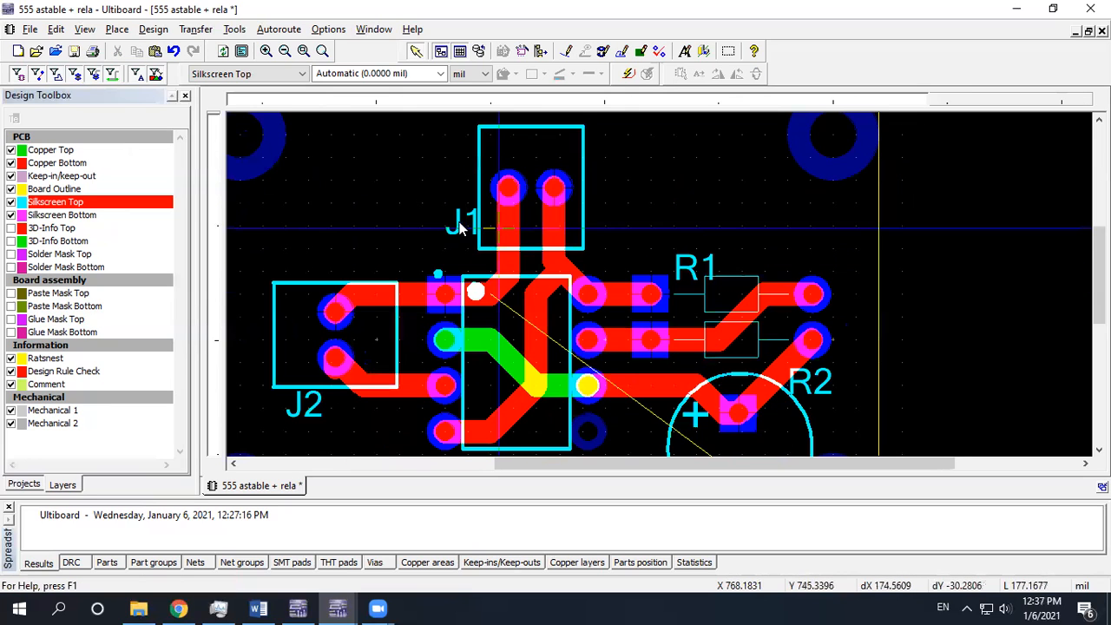
left_click(460, 227)
left_click_drag(505, 240, 450, 212)
Move the R2 label below its resistor's square pad, onto the copper track above and left of the capacitor's plus sign.
middle_click_drag(582, 287, 557, 276)
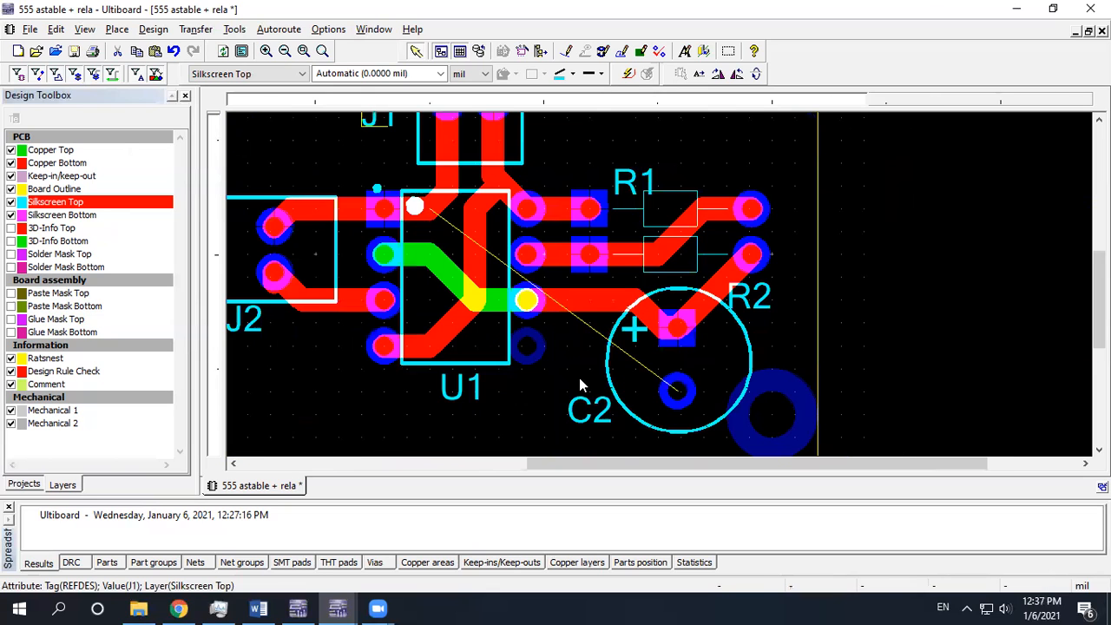
middle_click_drag(590, 418, 567, 397)
left_click_drag(727, 288, 566, 296)
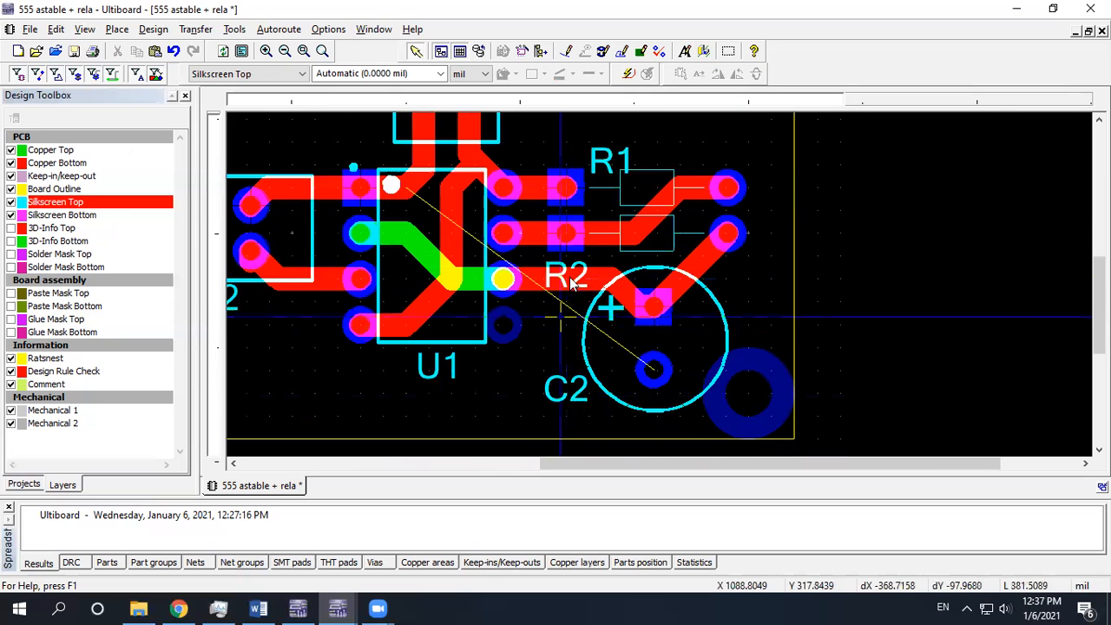
scroll(570, 285, "up", 3)
scroll(564, 293, "down", 3)
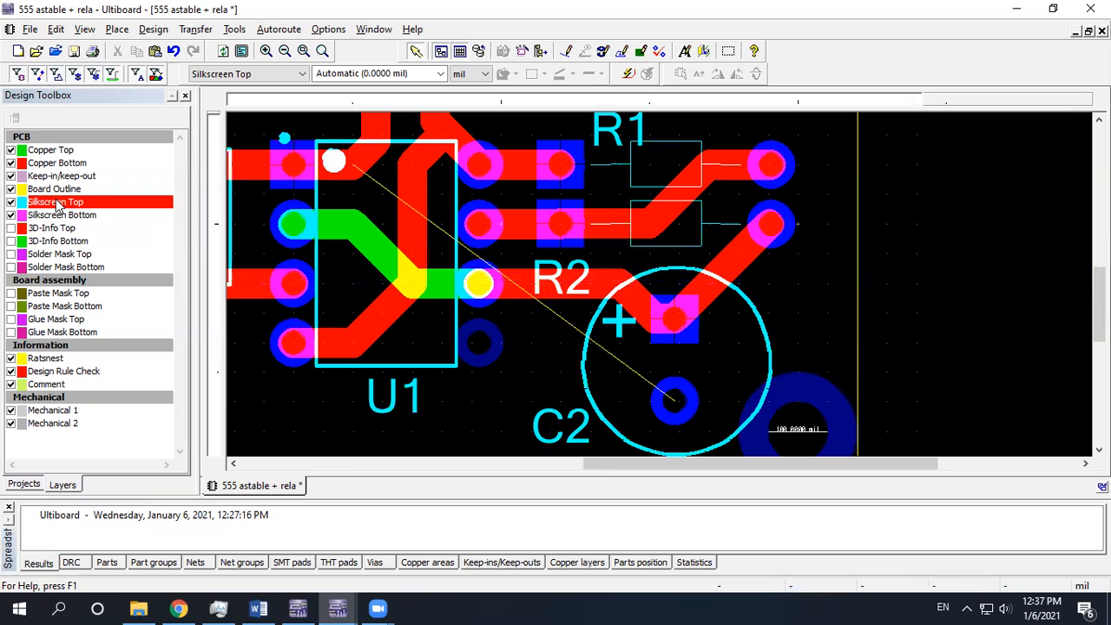
Try the C2 label slightly higher, in the gap between the U1 outline and the capacitor outline.
scroll(553, 282, "down", 2)
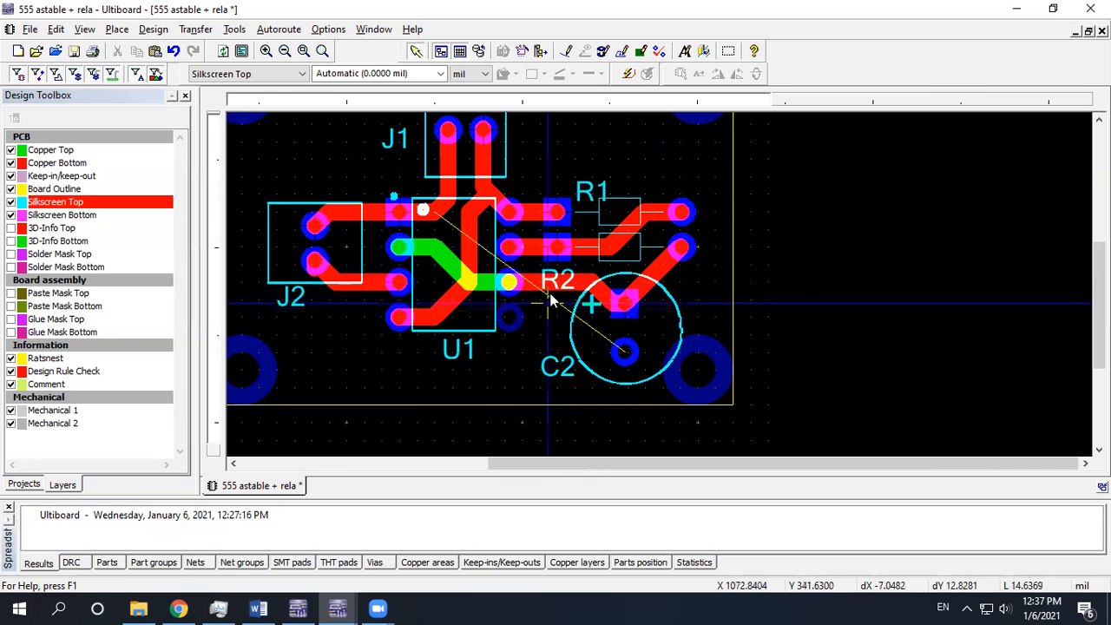
scroll(547, 291, "up", 2)
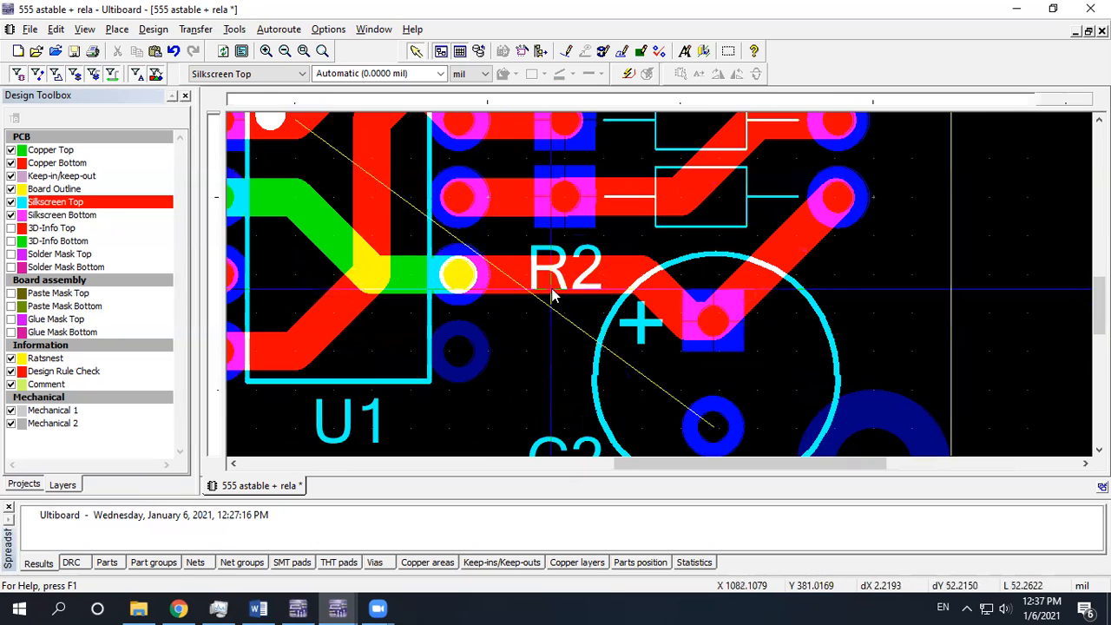
scroll(509, 263, "down", 2)
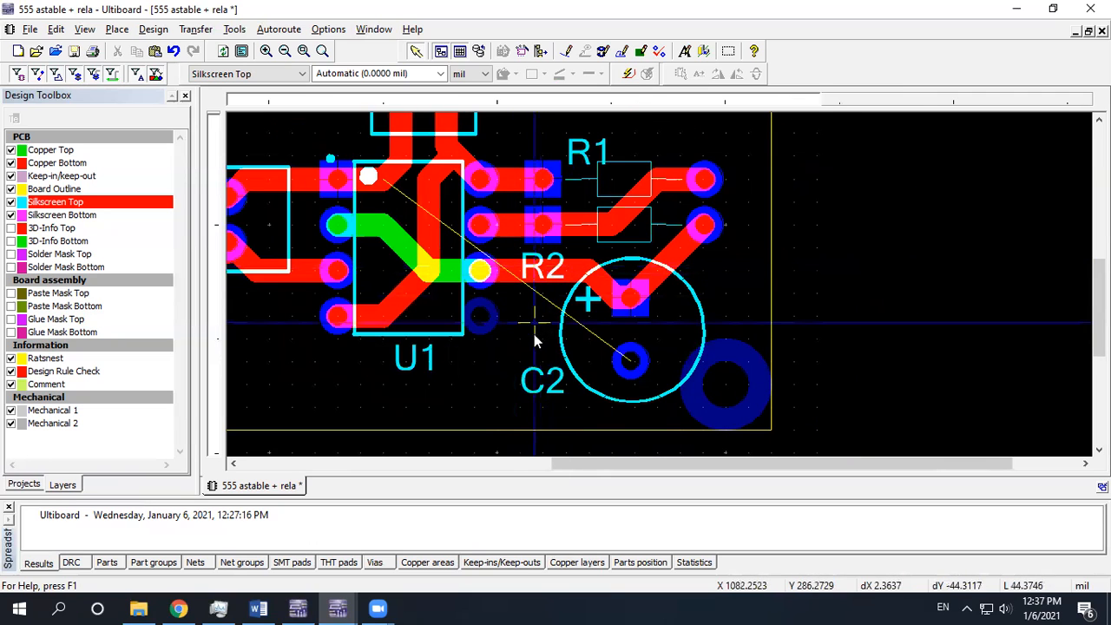
middle_click_drag(534, 345, 609, 330)
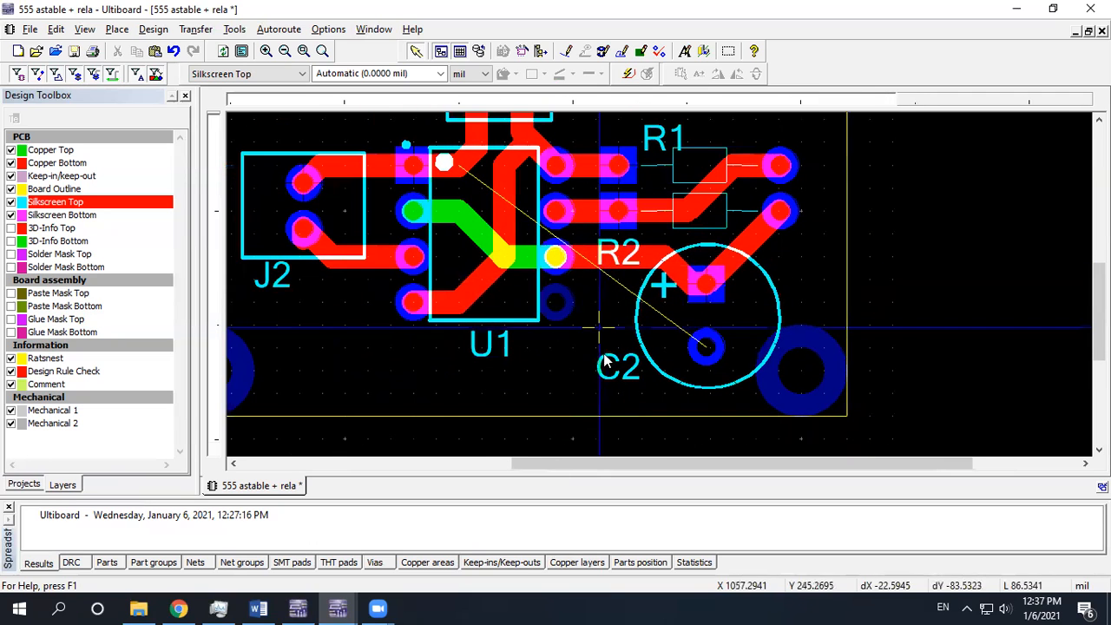
left_click_drag(605, 371, 606, 343)
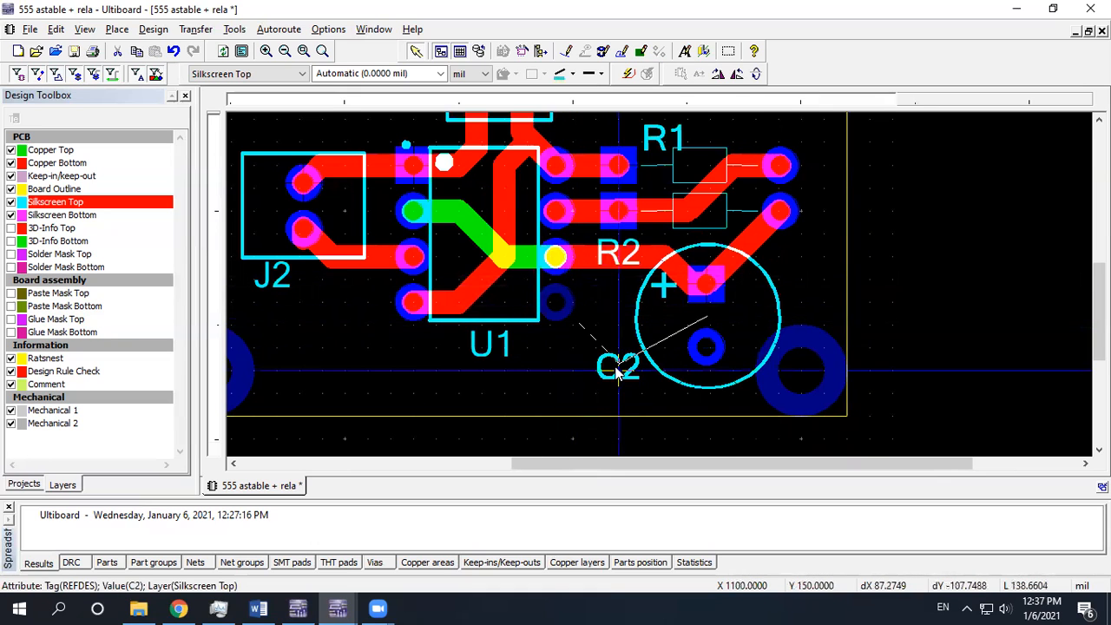
Move the J1 label right, close against the left edge of its connector outline and level with the pads.
scroll(606, 342, "down", 2)
scroll(607, 343, "down", 1)
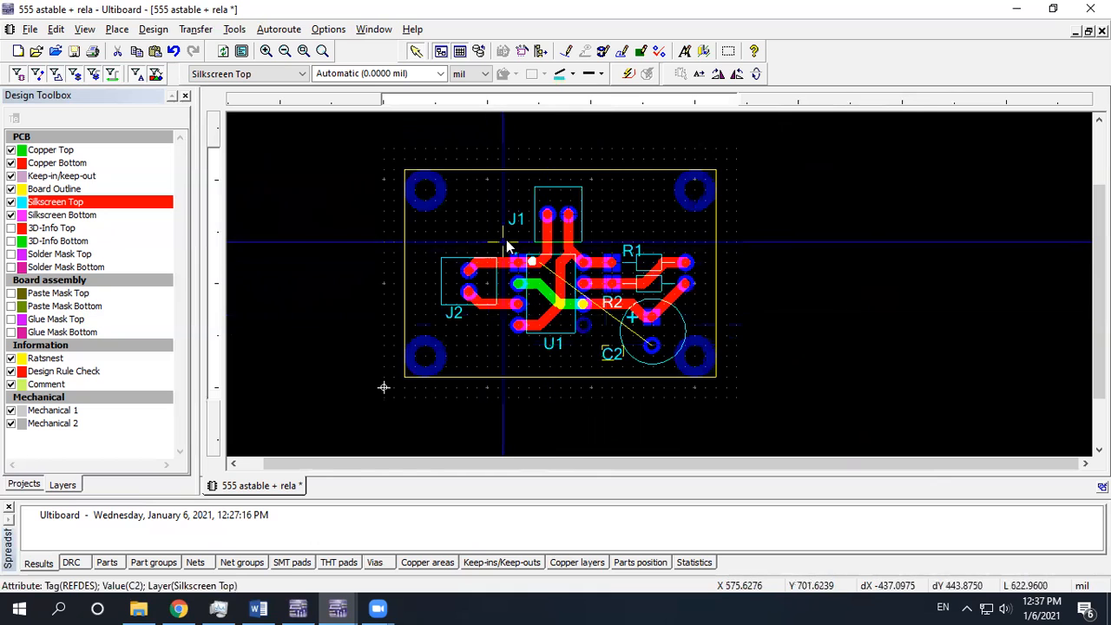
scroll(507, 242, "up", 1)
scroll(506, 244, "up", 1)
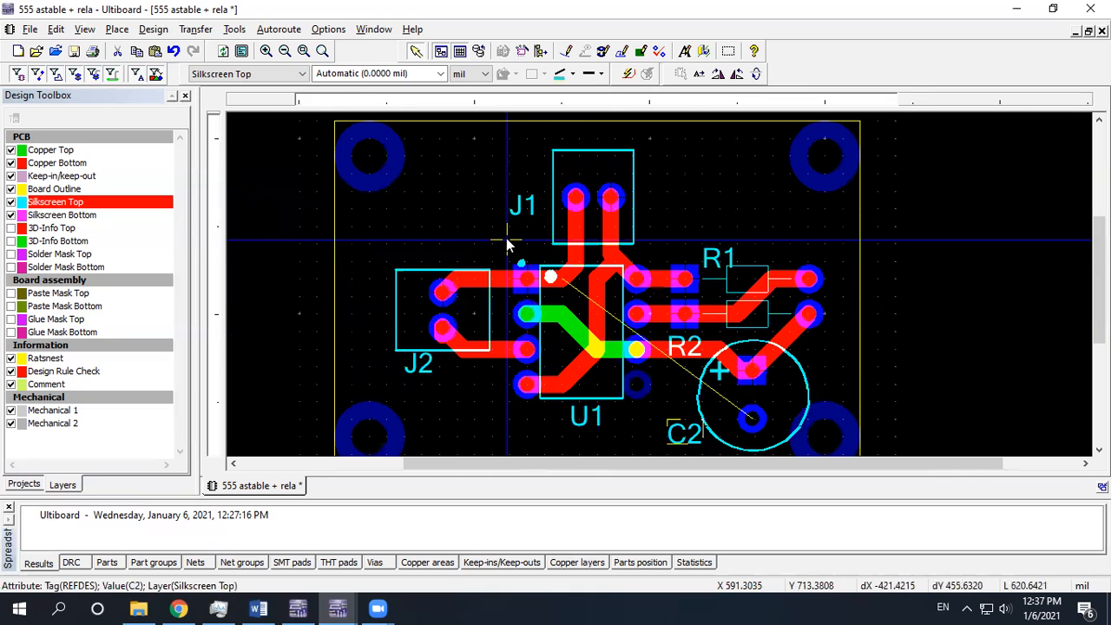
left_click_drag(522, 212, 539, 211)
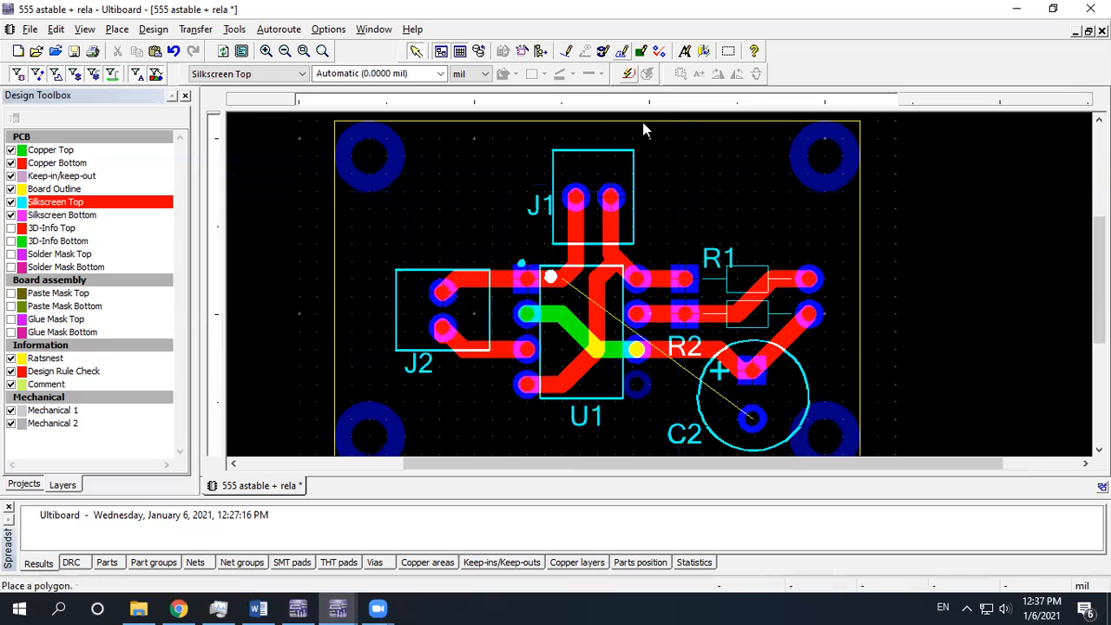